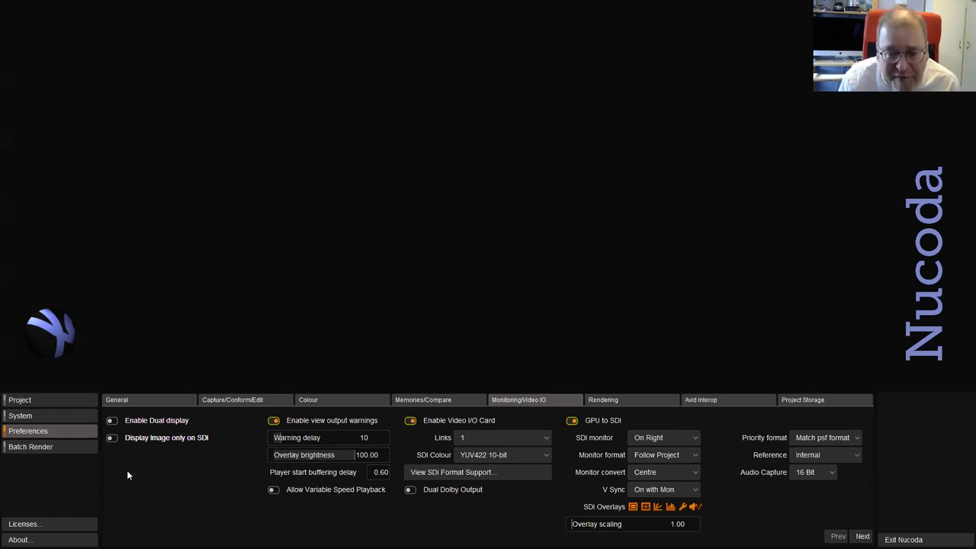
- Review the HD project's colour space and SDI output options, keeping Video Log and Scale to Video (64-940)
click(59, 401)
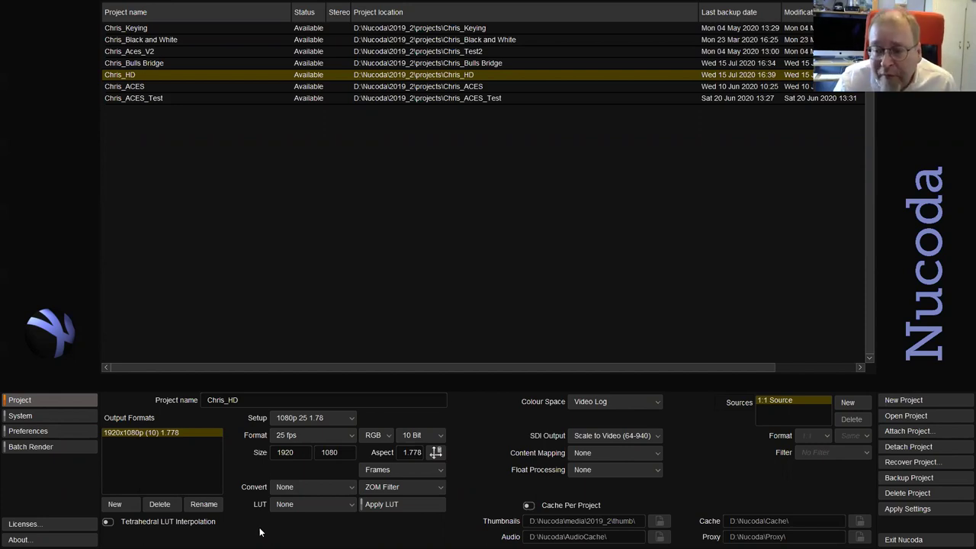
click(654, 403)
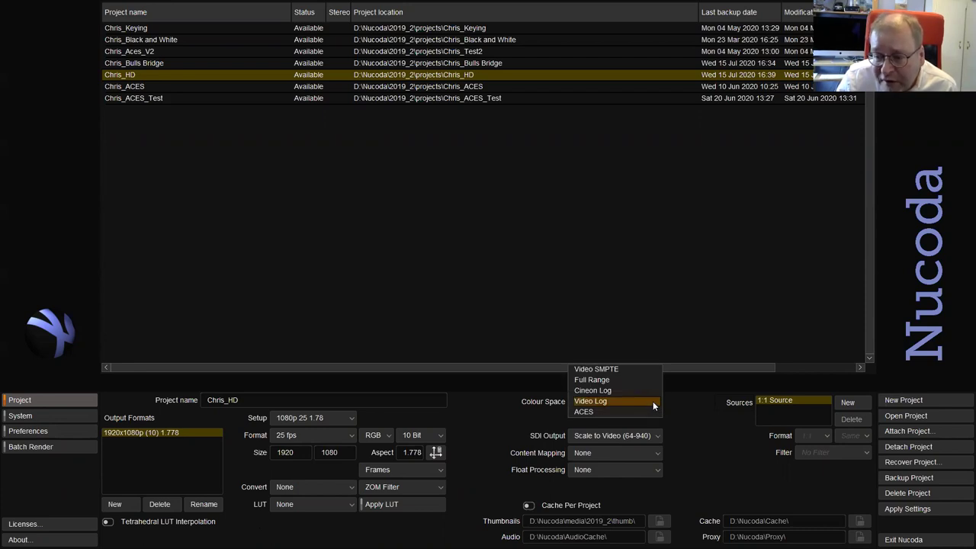
click(652, 401)
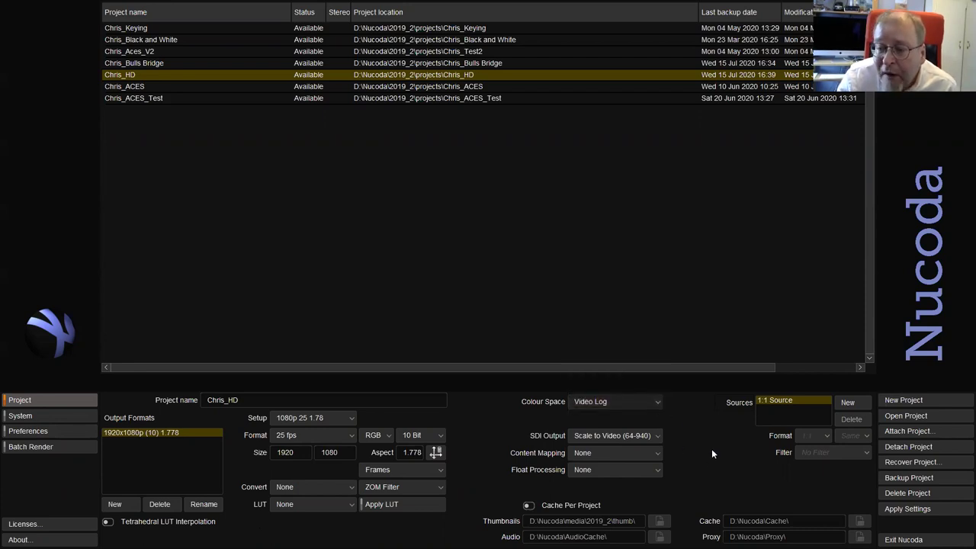
click(656, 436)
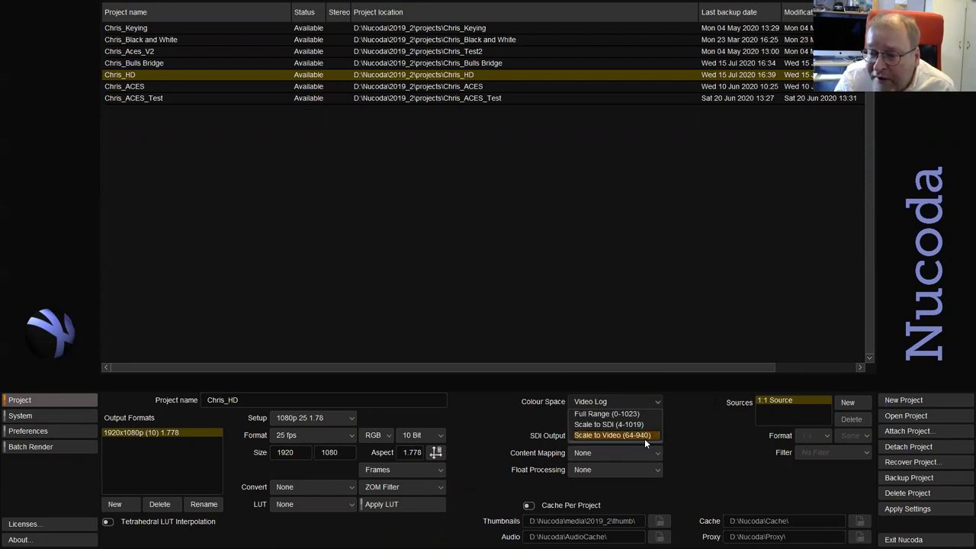
click(645, 435)
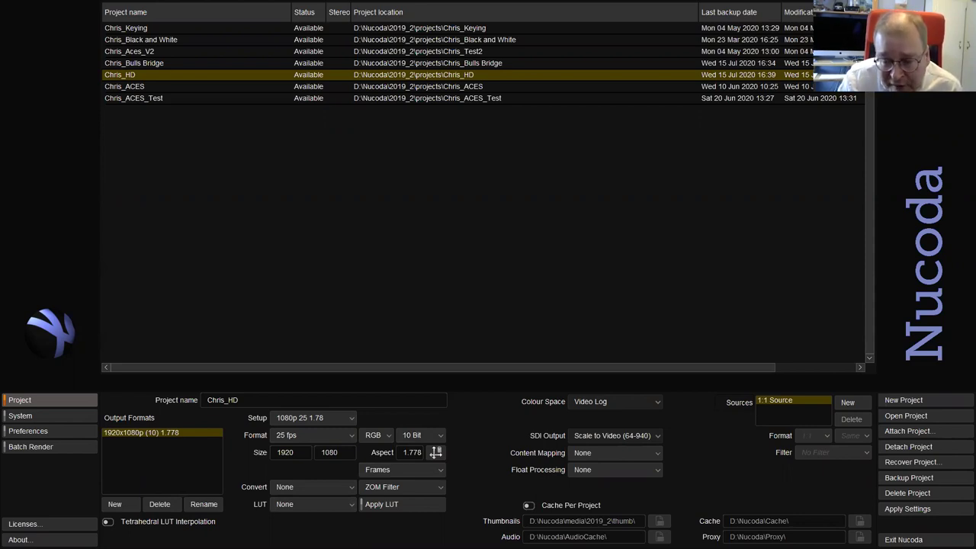
- Apply the Blackmagic BMCC to Rec709 LUT to the 1920x1080p output format and open the project with the changed settings applied
click(347, 504)
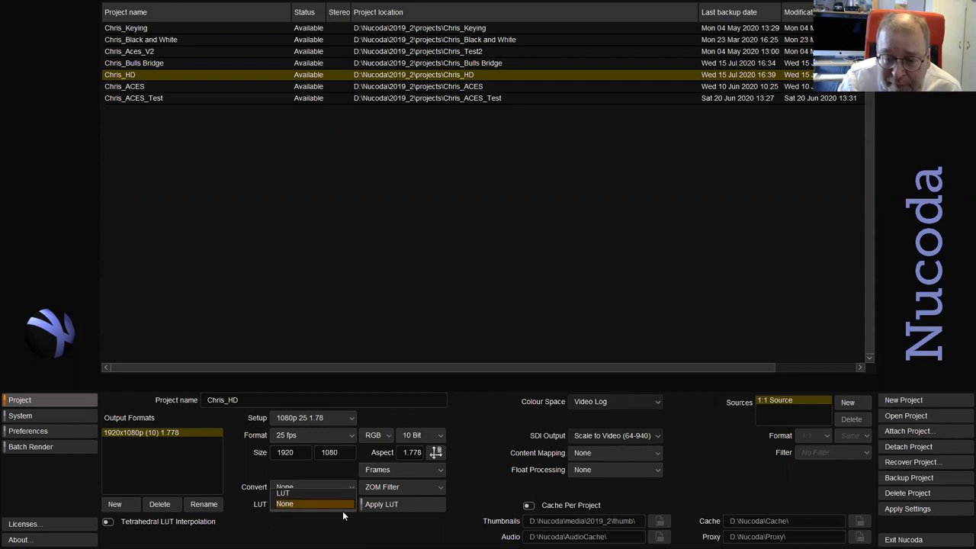
click(340, 503)
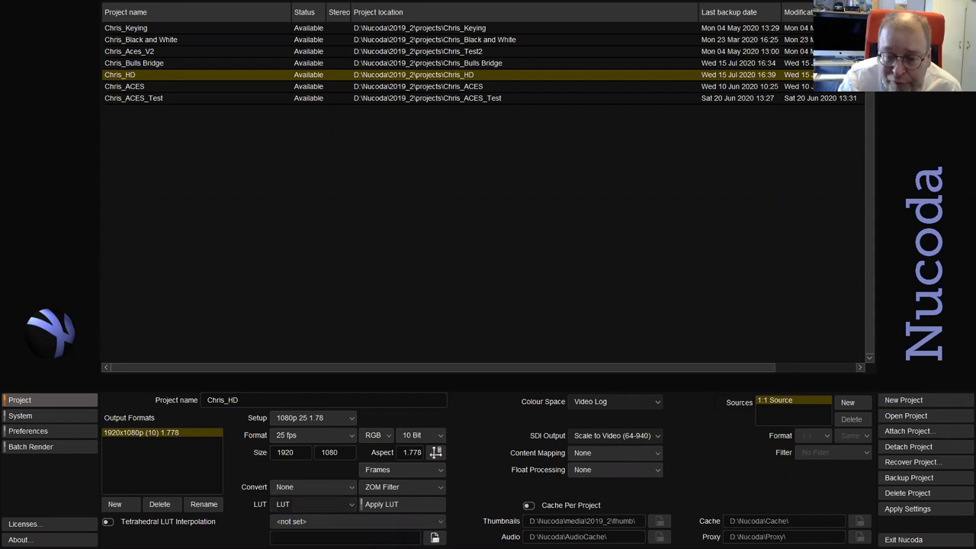
click(339, 520)
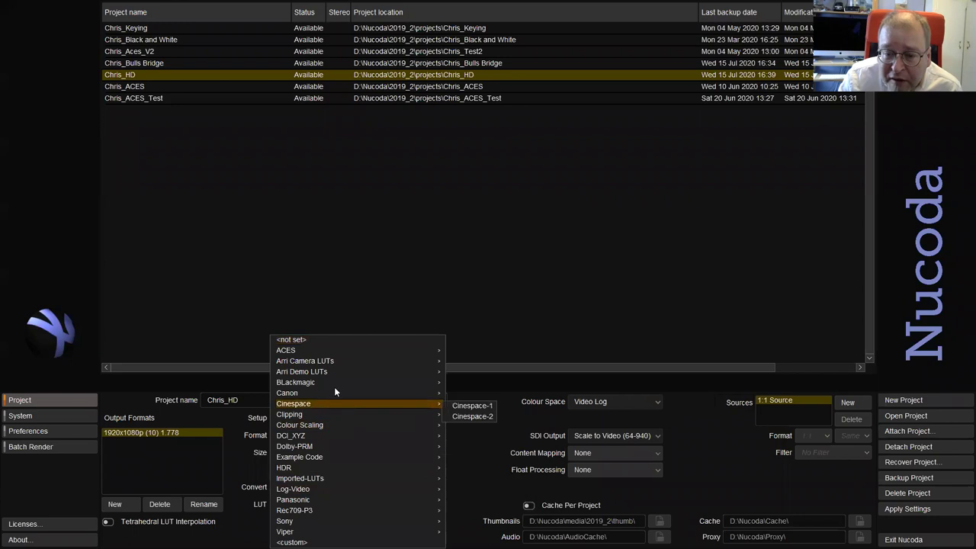
mouse_move(429, 382)
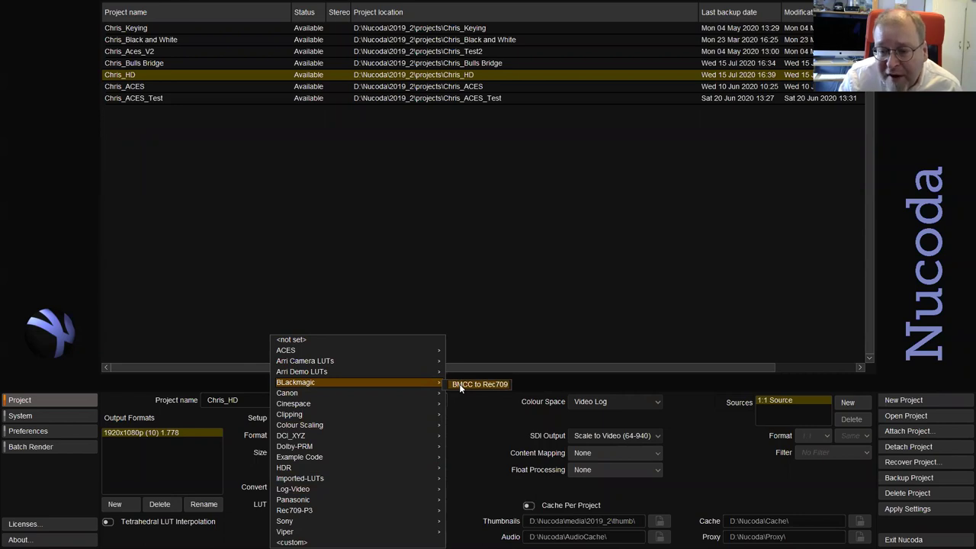
click(460, 387)
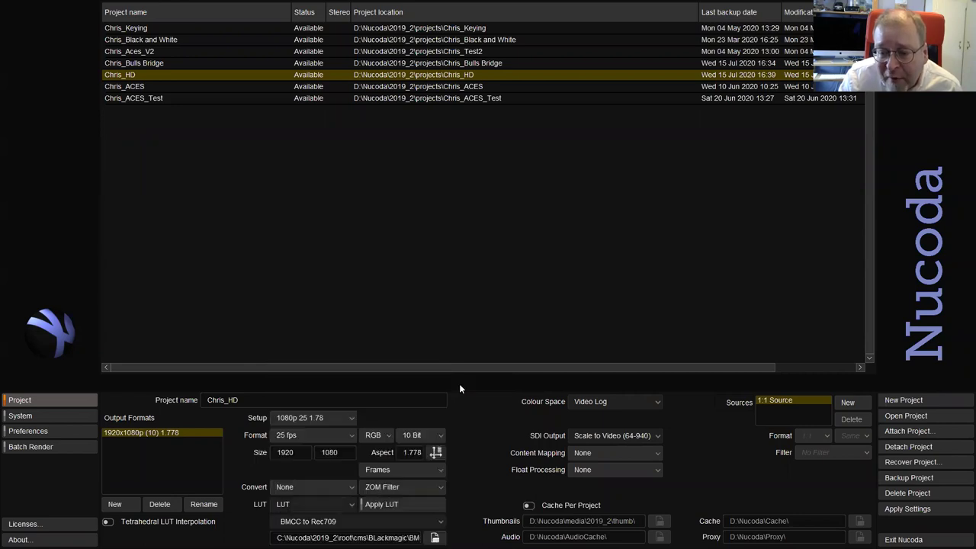
click(400, 505)
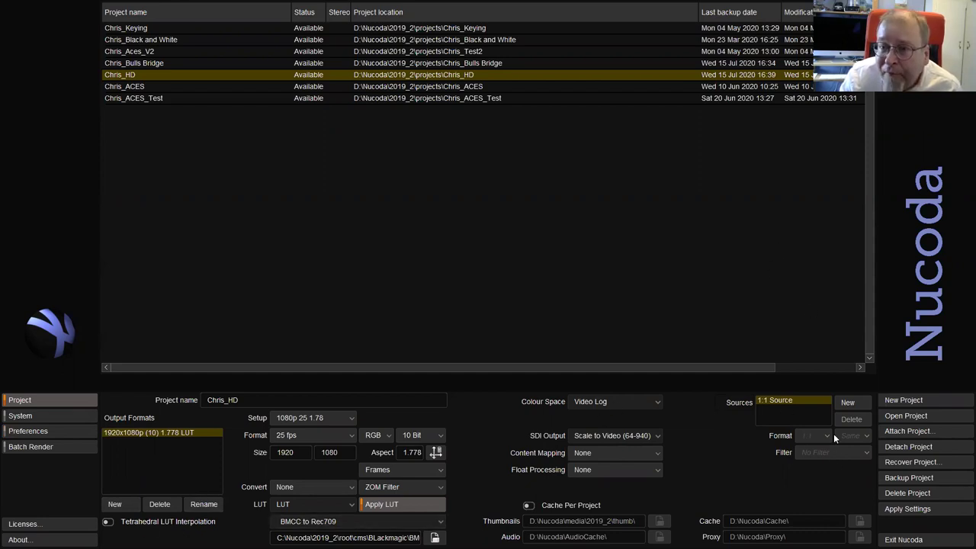
click(900, 416)
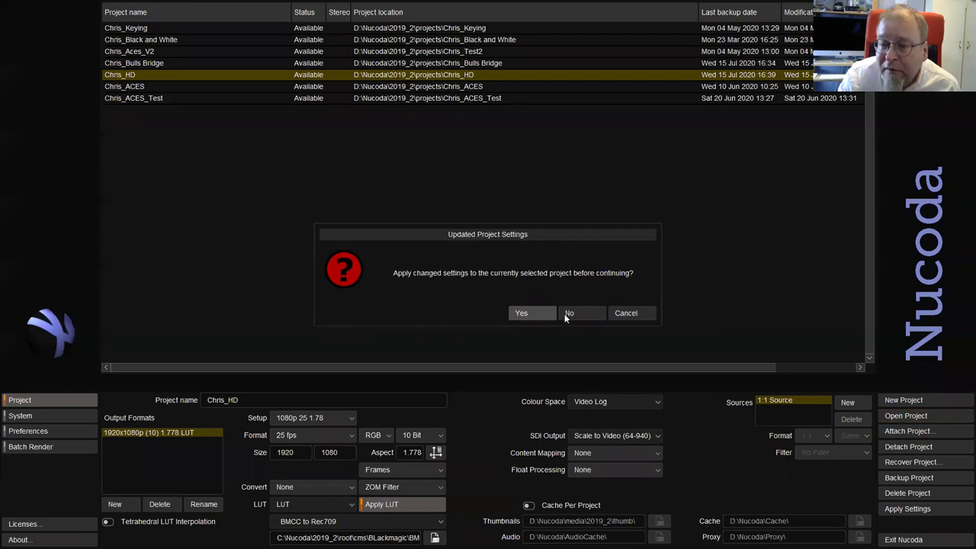
click(538, 317)
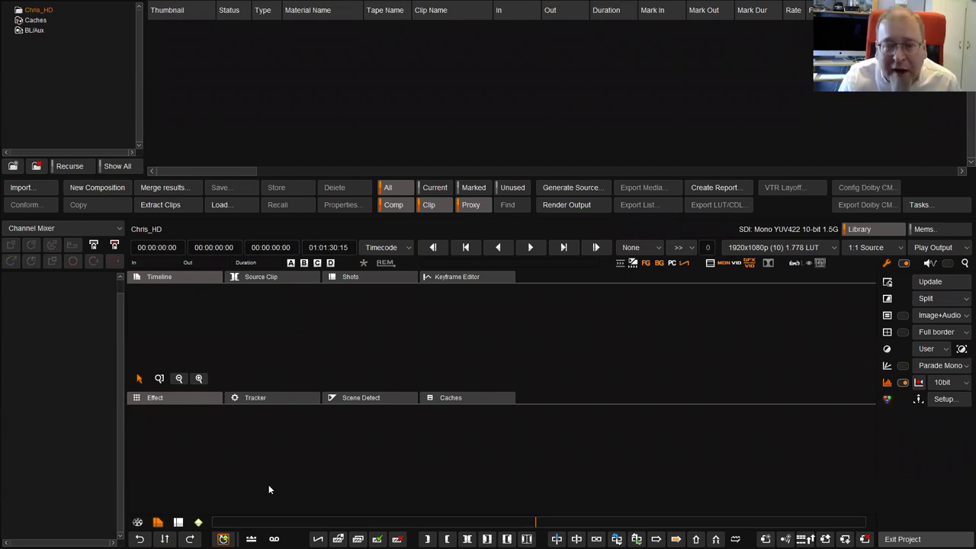
- Choose Bulls Bridge.aaf from D:\DV\Colour 101 for import and bring up its AAF import options
click(46, 190)
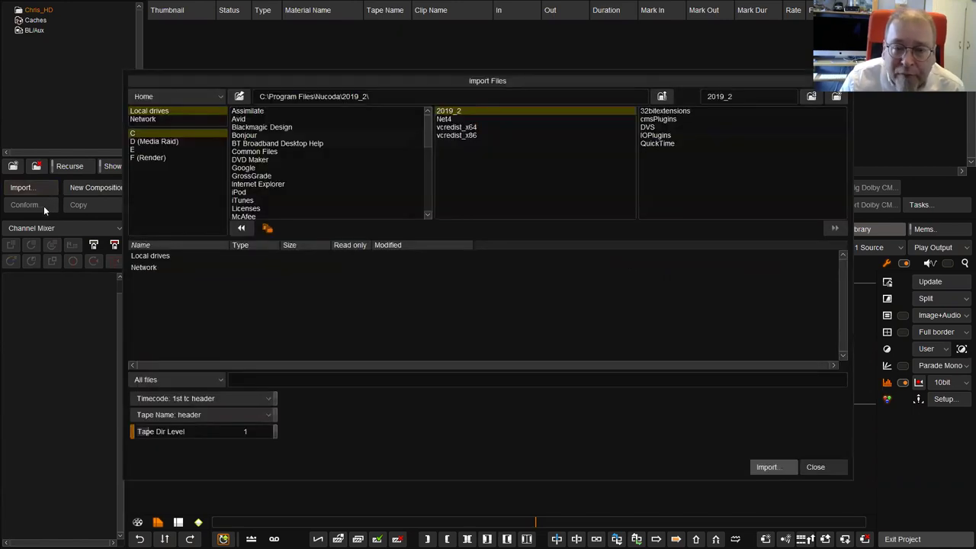
click(156, 141)
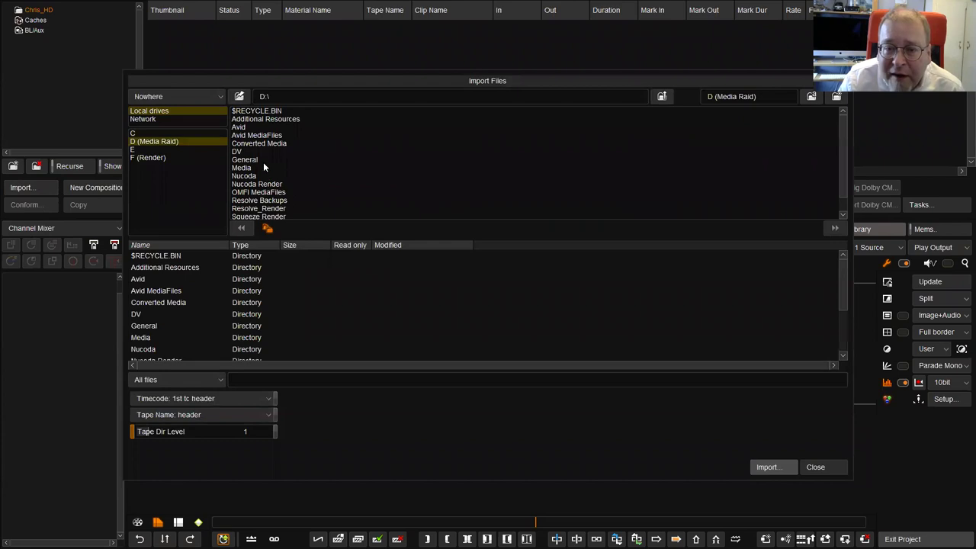
click(244, 152)
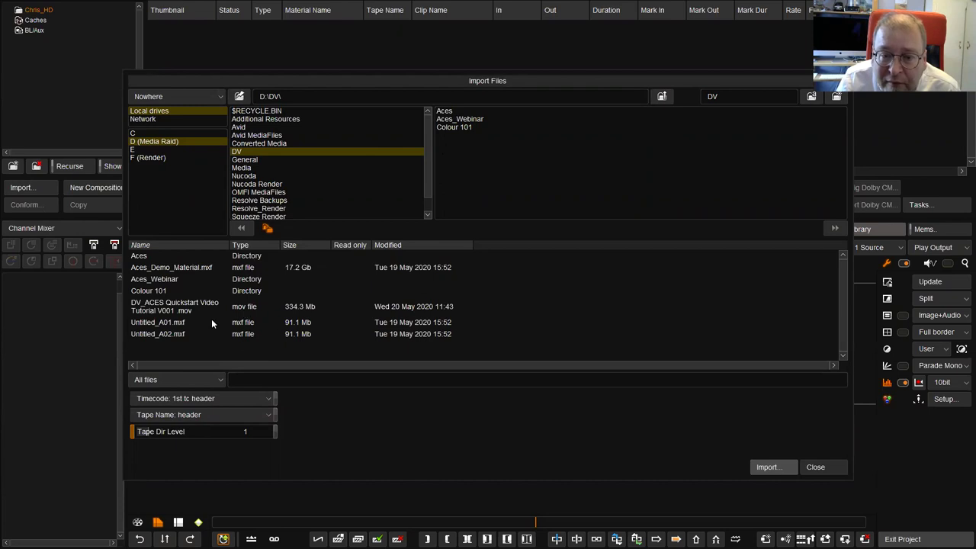
double_click(246, 292)
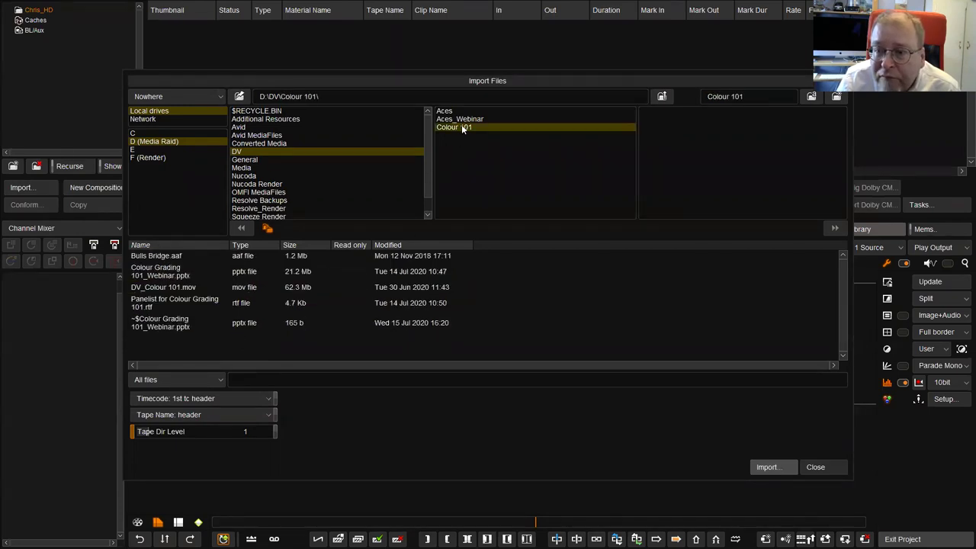
click(242, 257)
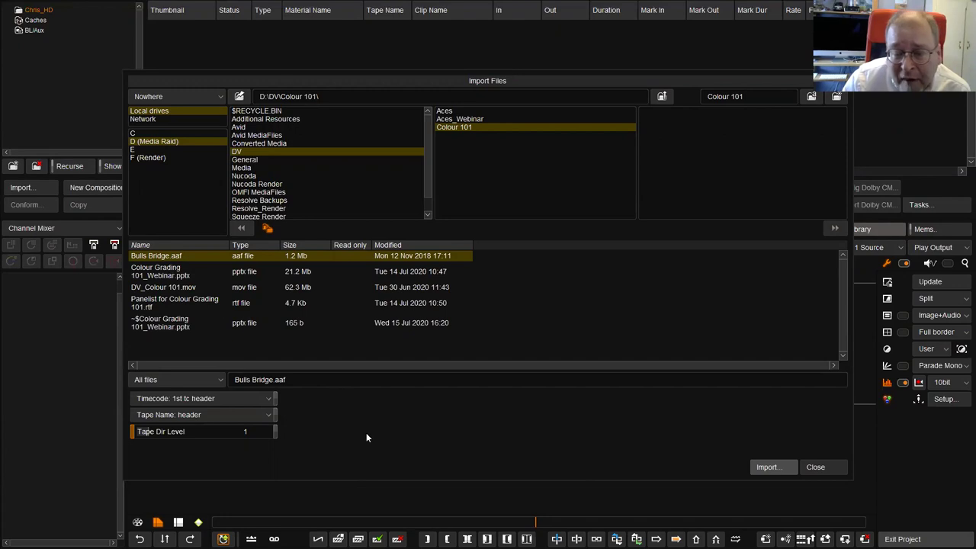
click(769, 468)
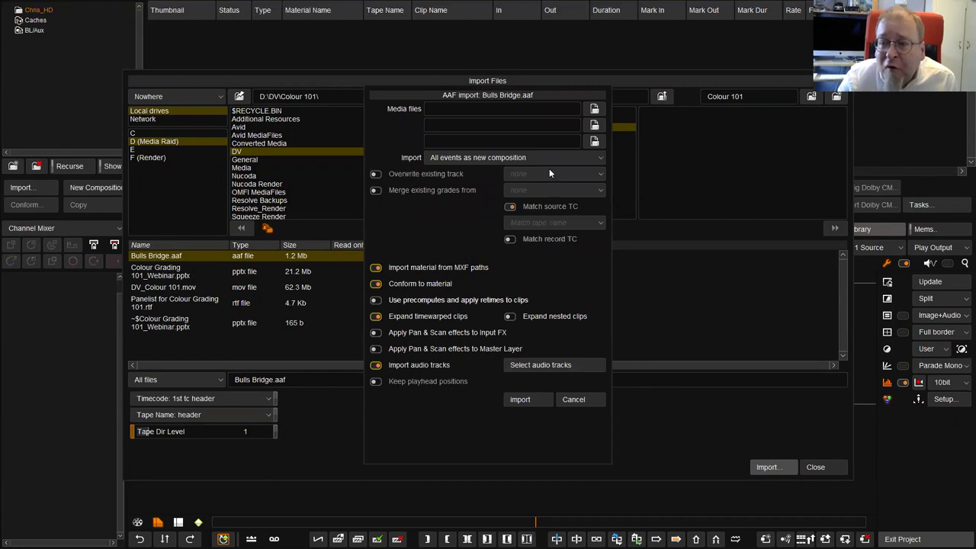
- Import the AAF as a new composition with D:\Media\Bulls Bridge as its media folder, and close the file import window
click(593, 109)
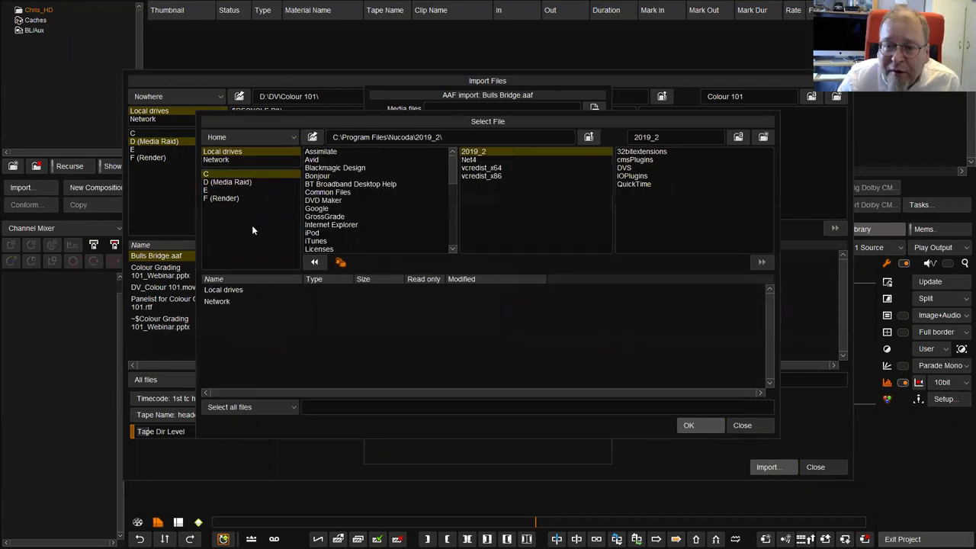
click(224, 183)
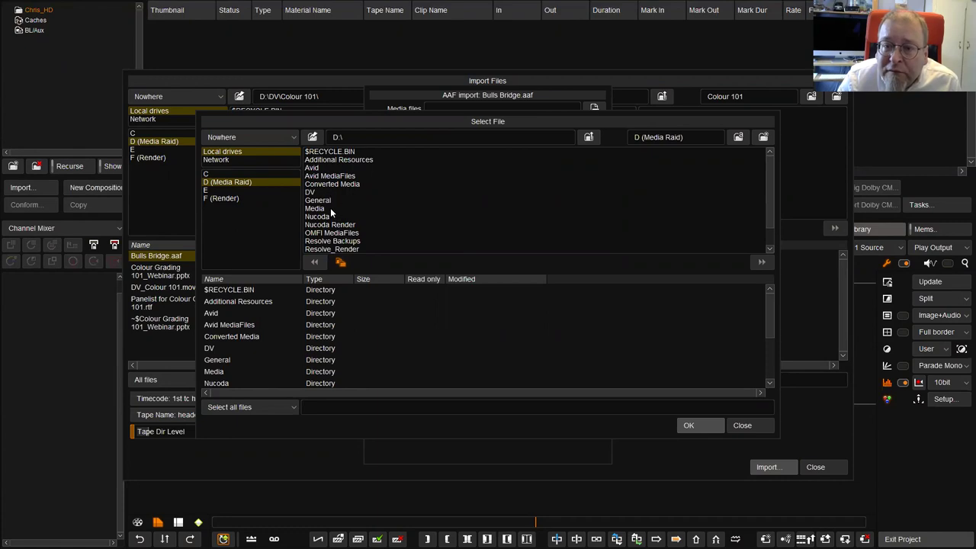
click(330, 209)
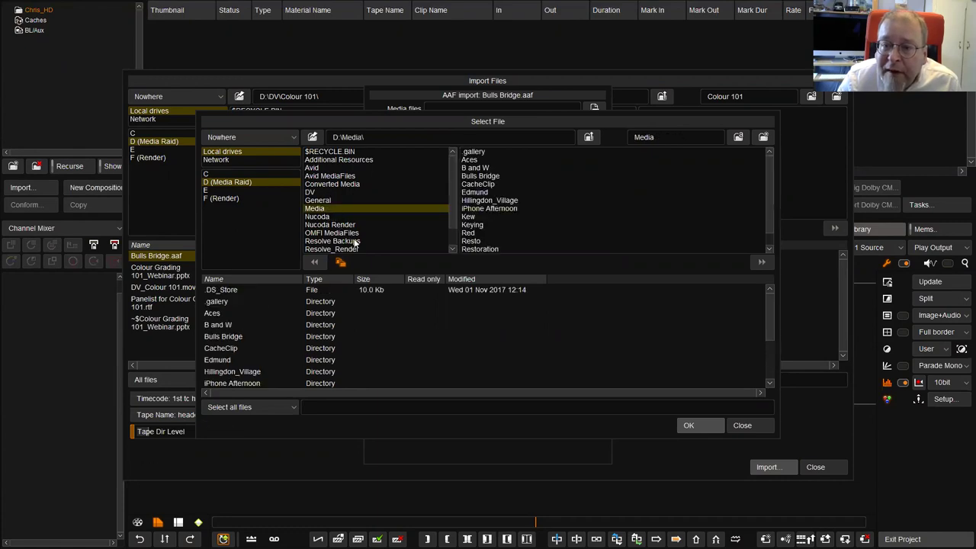
click(492, 176)
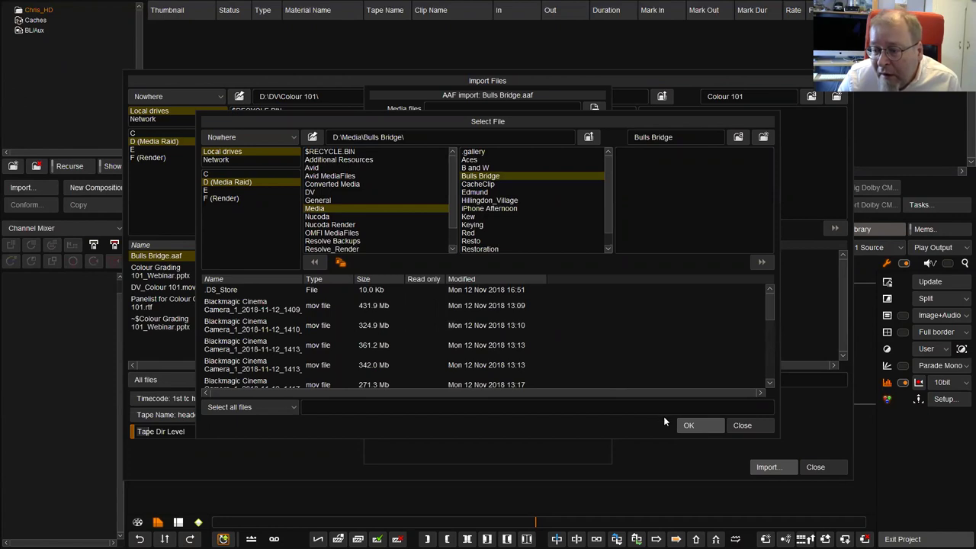
click(698, 425)
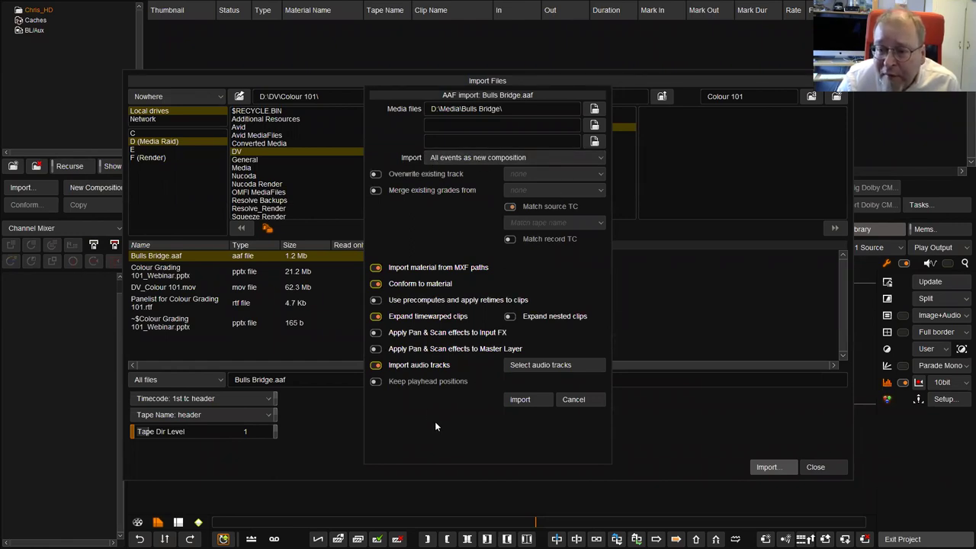
click(537, 401)
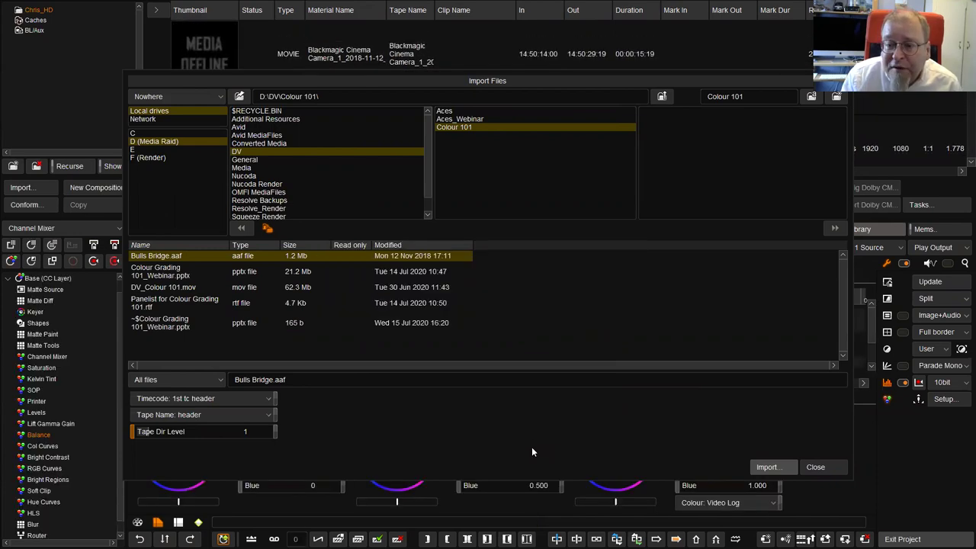
click(814, 467)
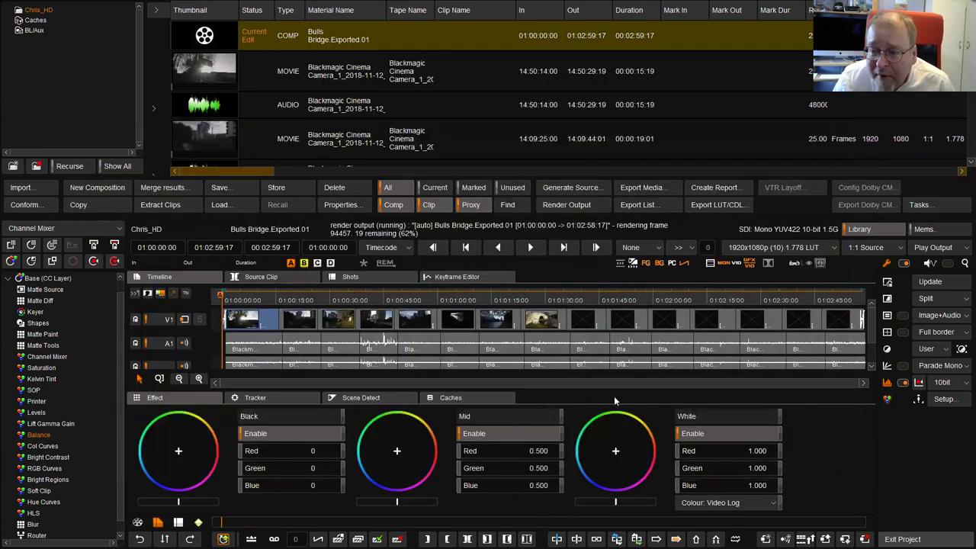
- Show the timeline's first shot in the image viewer and adjust its Balance to mids 0.707 and whites 0.970
click(248, 300)
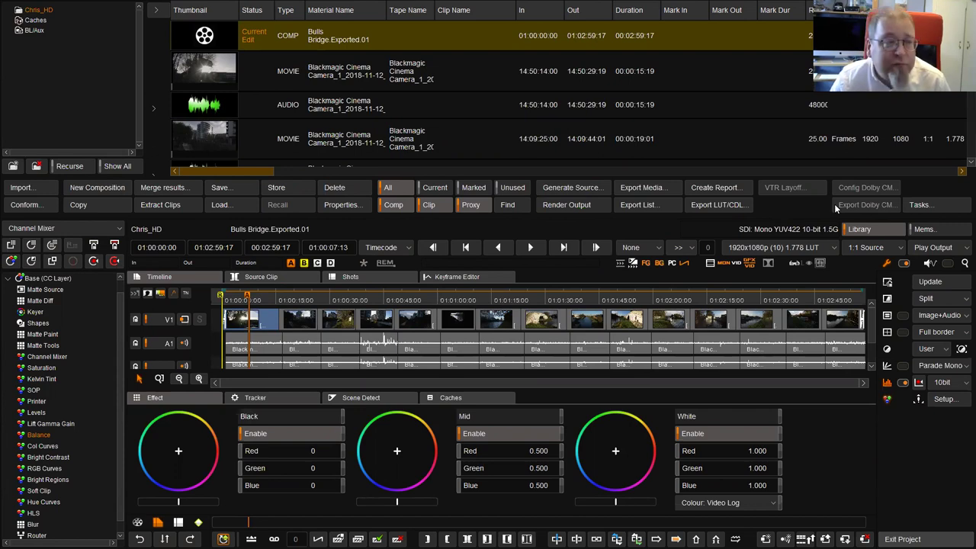
click(924, 229)
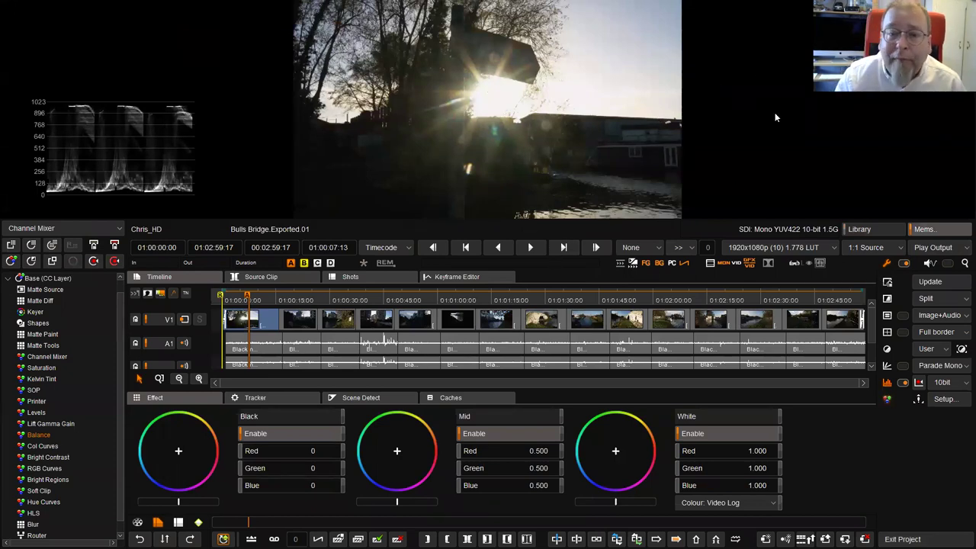
right_click(394, 76)
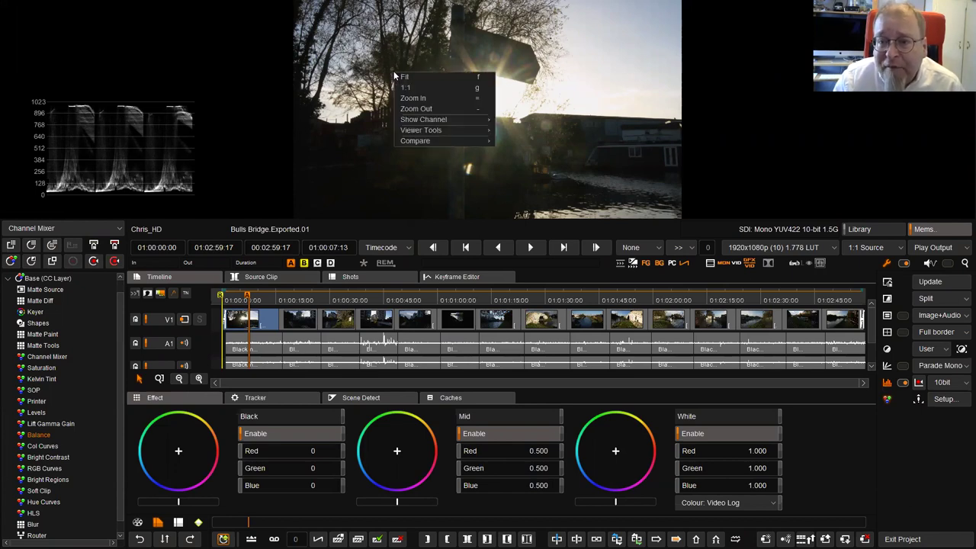
click(845, 102)
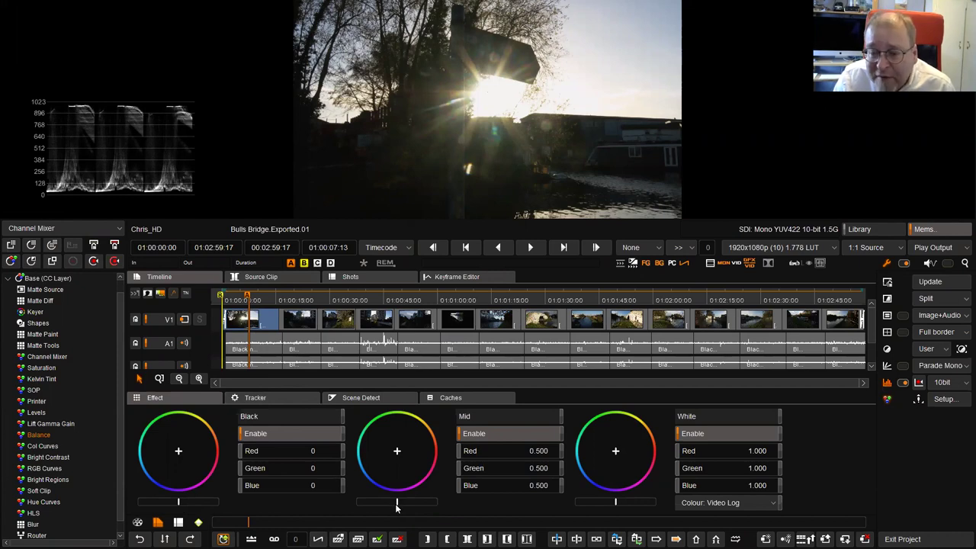
drag(396, 507, 414, 522)
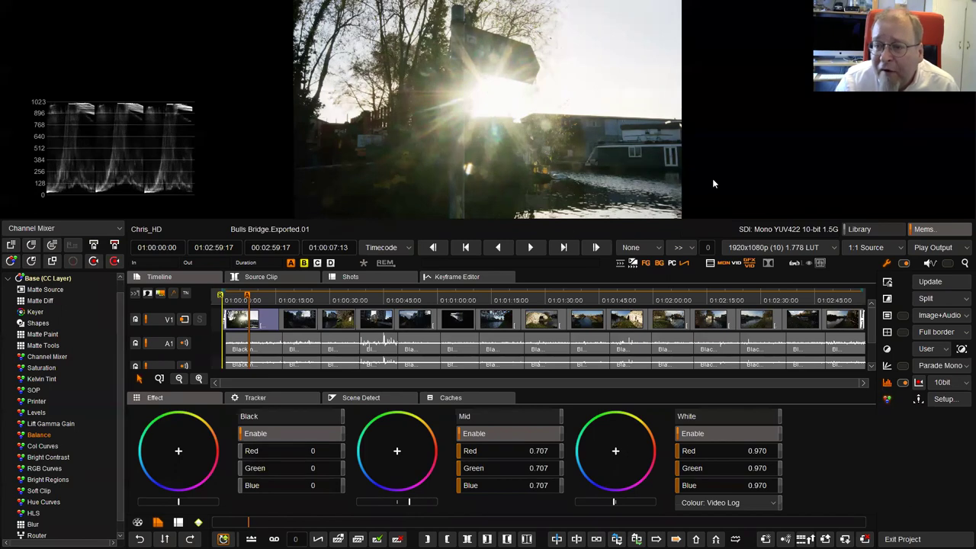
- Adjust the second shot's Balance to blacks -0.010, mids 0.675 and whites 0.990
click(296, 293)
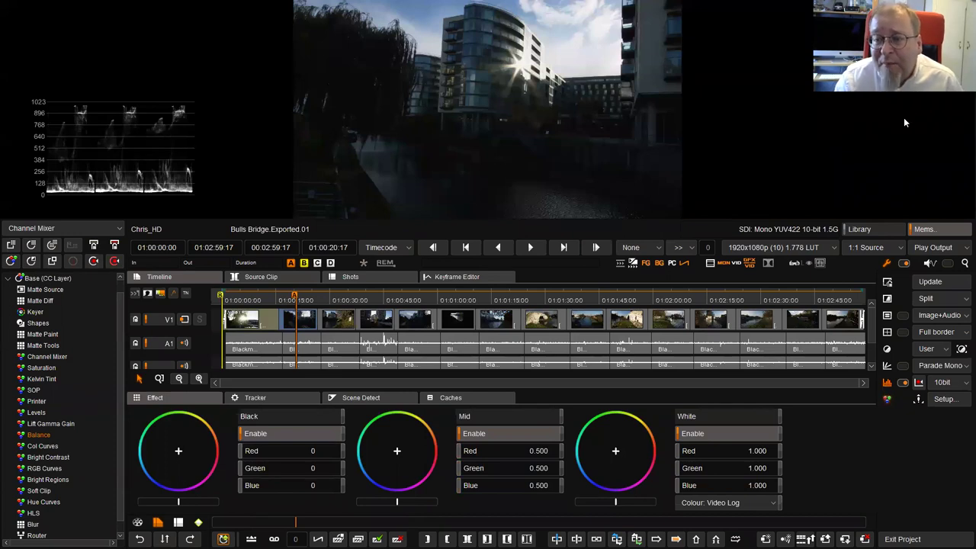
key(ctrl+s)
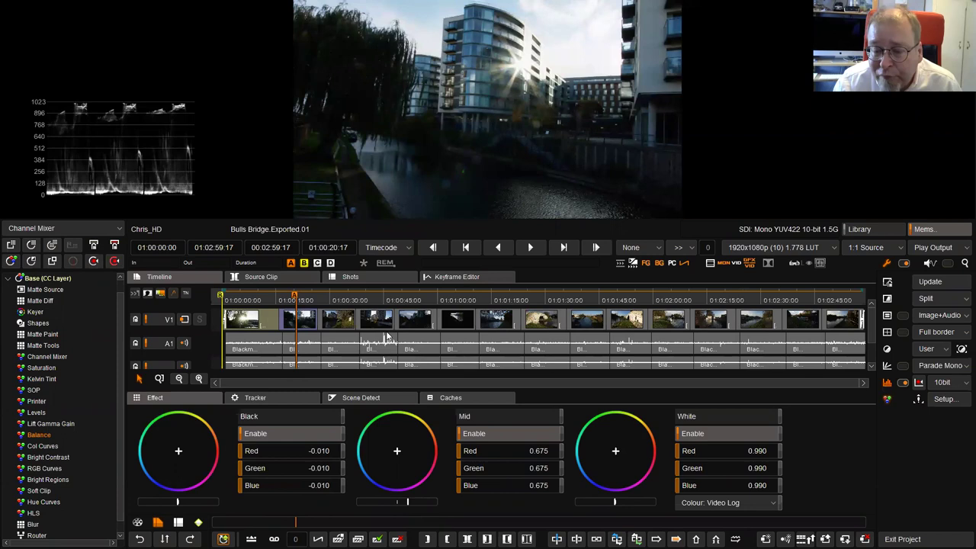
- Balance the third shot to blacks -0.002, mids 0.540, whites 1.173, and the fourth to blacks 0.007, mids 0.650, whites 0.980
click(333, 300)
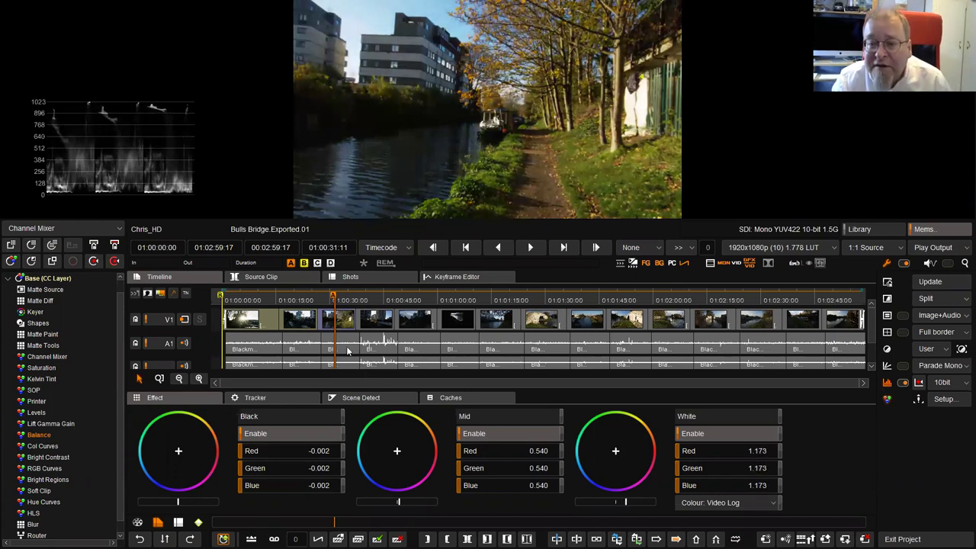
click(374, 300)
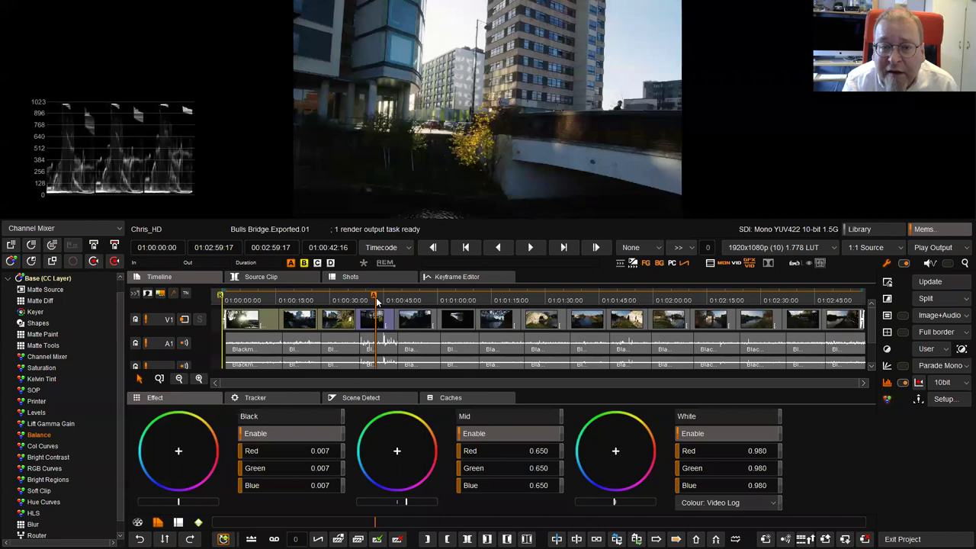
- Balance the fifth shot to blacks 0.005, mids 0.790, whites 0.910, and the sixth to blacks 0.018 and mids 0.645
click(417, 301)
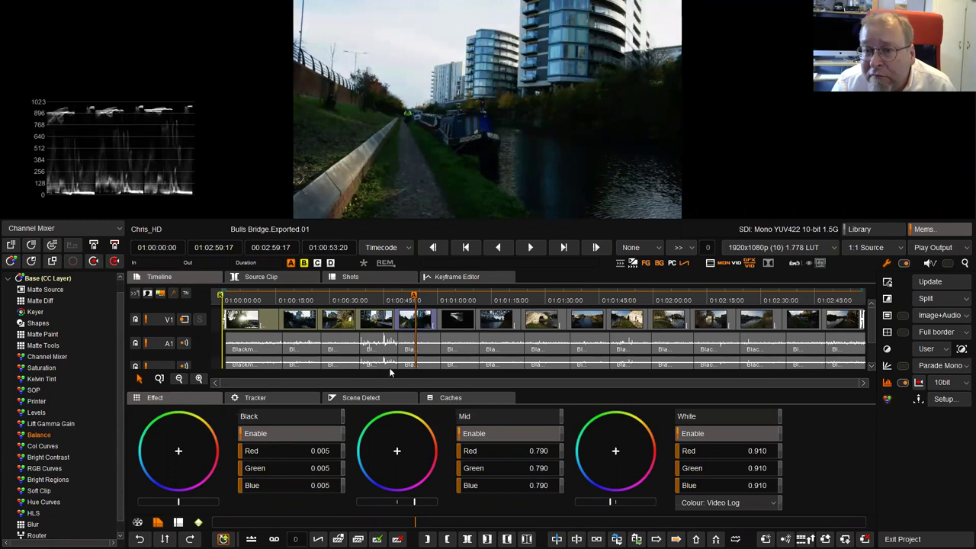
click(451, 301)
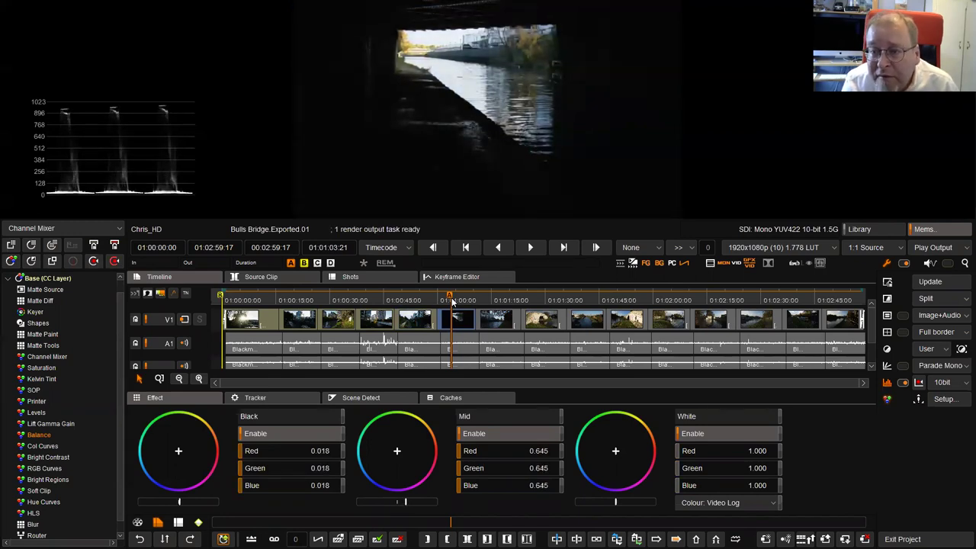
- Balance the seventh shot to blacks -0.015 and mids 0.613, and the eighth to blacks -0.012, mids 0.505 and whites 1.130
click(491, 298)
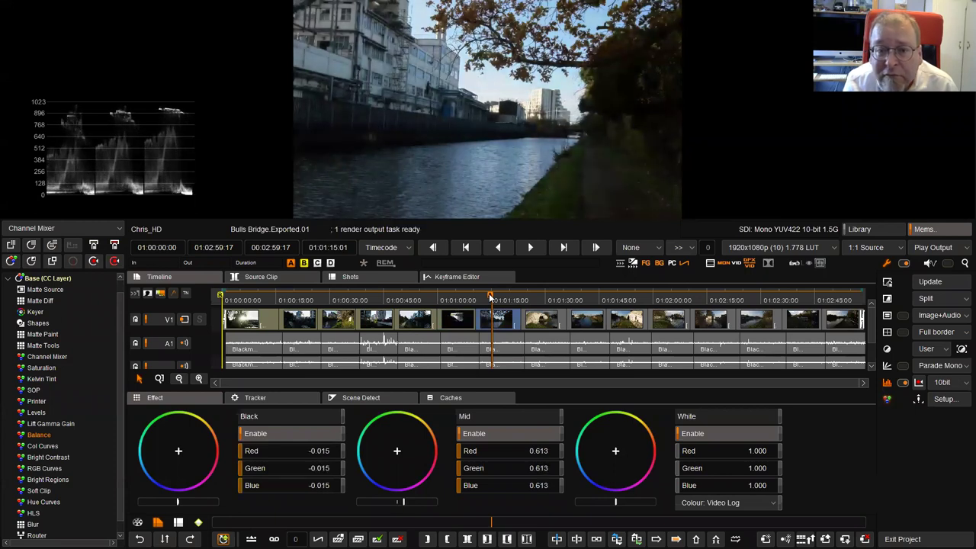
click(534, 298)
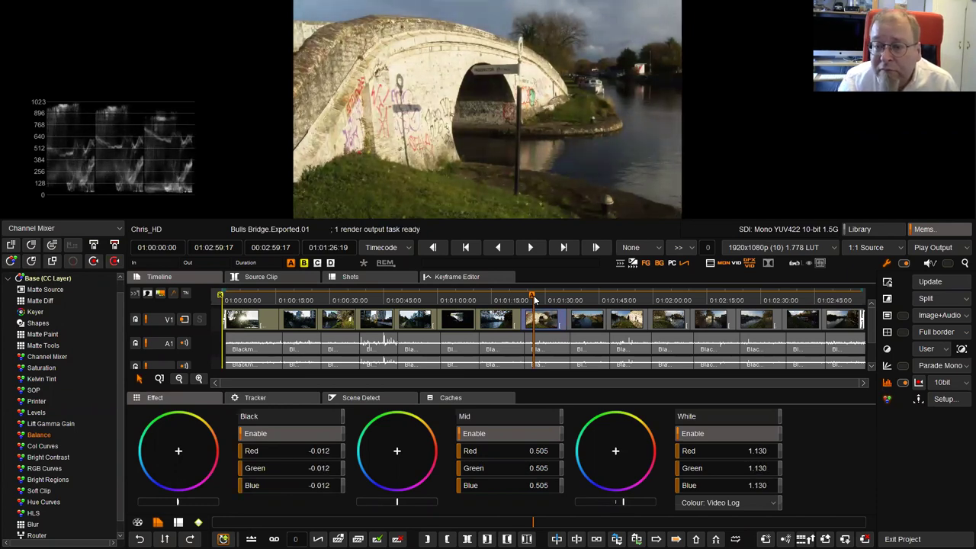
- Balance the ninth shot to blacks -0.010 and mids 0.620, and set the tenth shot's whites to 1.007
click(591, 300)
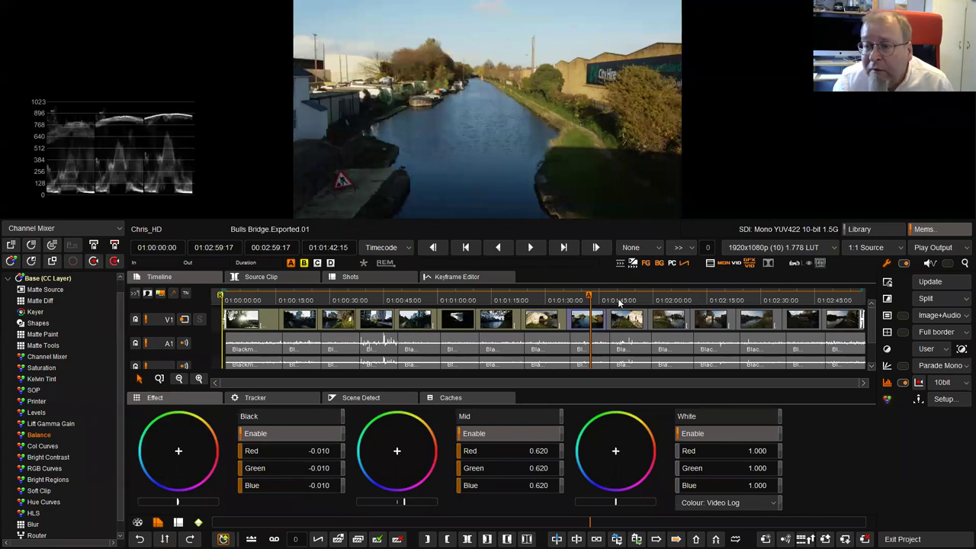
click(619, 302)
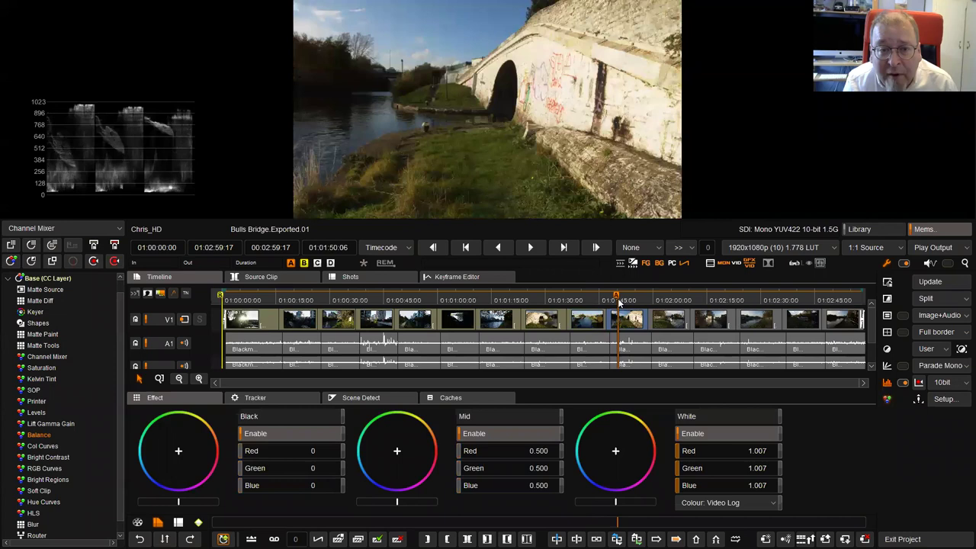
- Balance the eleventh shot to blacks -0.025 and mids 0.582, and the twelfth to blacks -0.065, mids 0.567 and whites 1.017
click(663, 301)
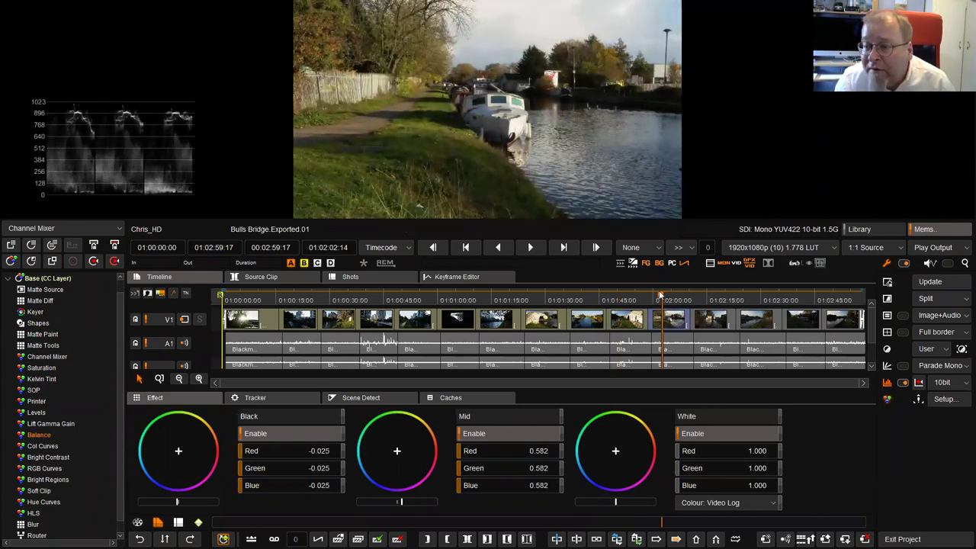
click(706, 299)
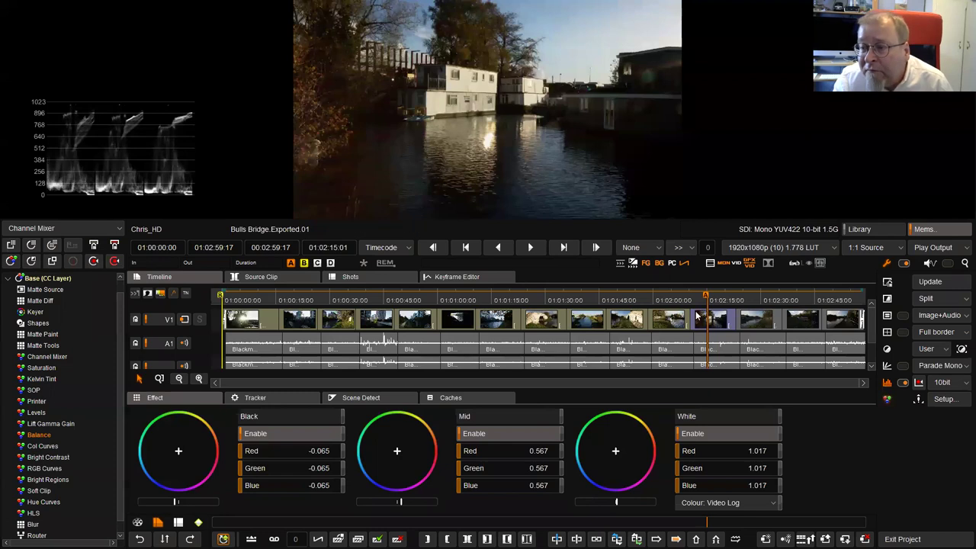
- Balance the thirteenth shot to blacks -0.035 and mids 0.587, and the fourteenth to blacks -0.002 and mids 0.592
click(759, 306)
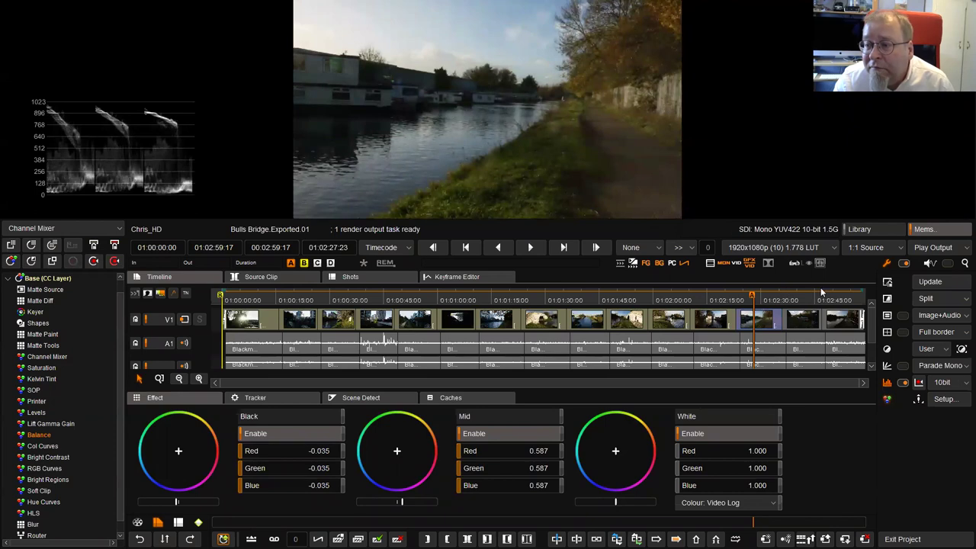
click(799, 298)
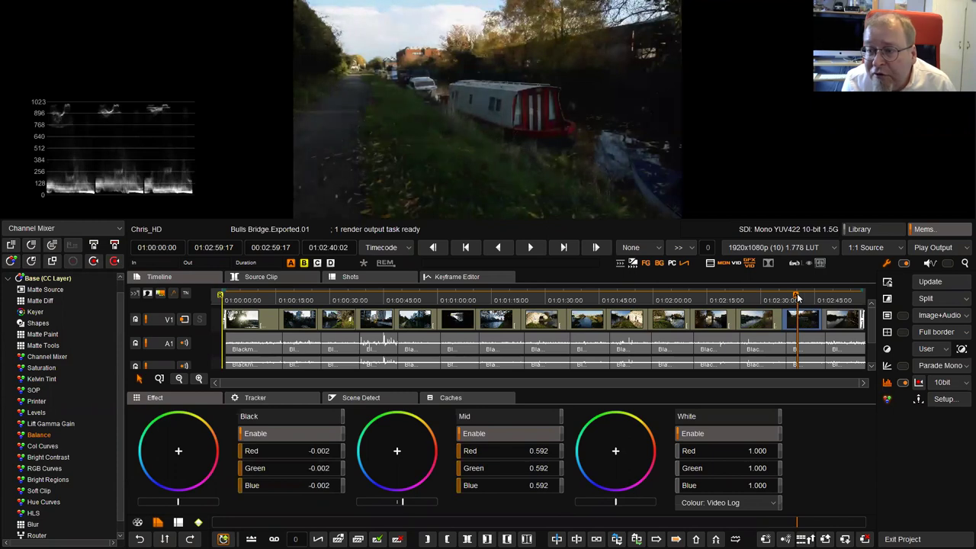
- Save the project and balance the timeline's last shot to blacks 0.020, mids 0.652 and whites 0.990
key(ctrl+s)
click(831, 300)
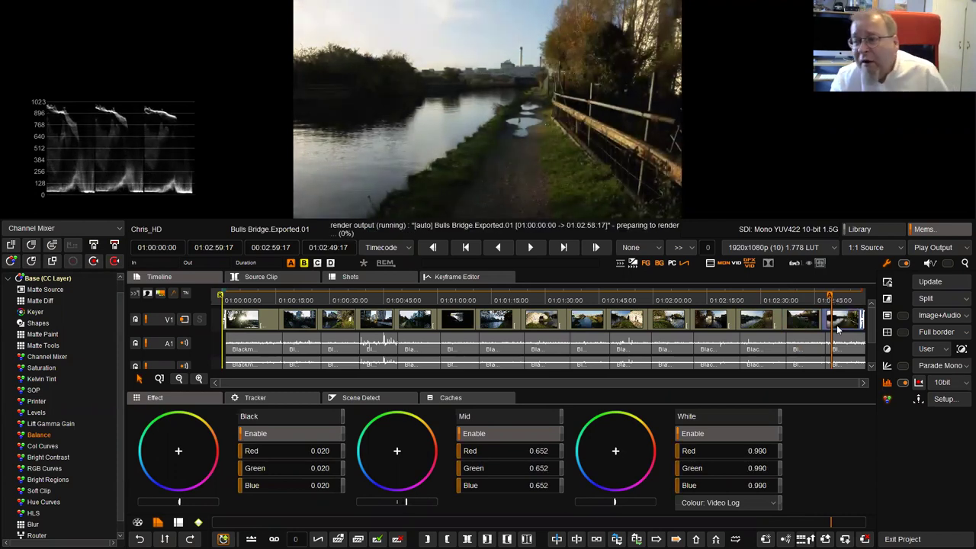
drag(805, 307, 691, 314)
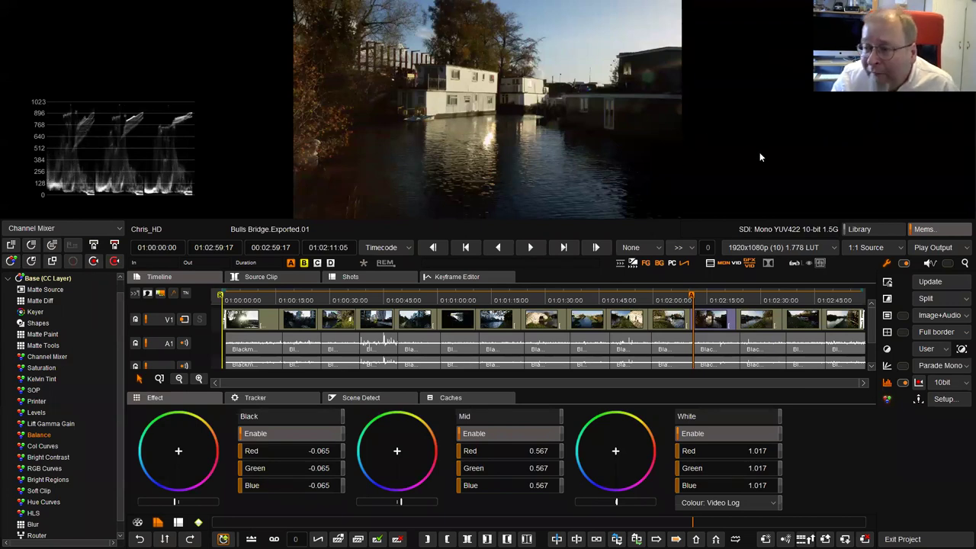
- Open the media export for the Bulls Bridge composition and choose D:\Nucoda Render as the destination folder
click(861, 228)
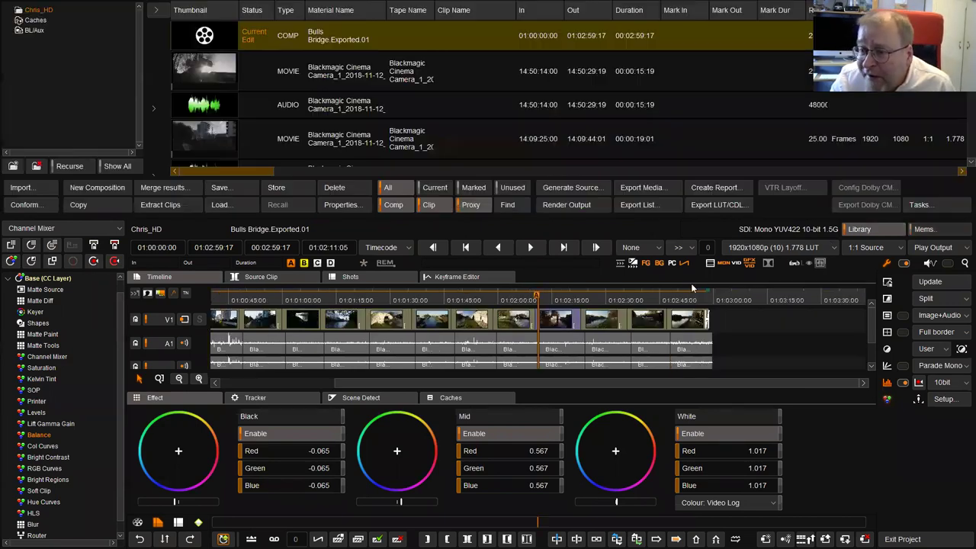
click(646, 188)
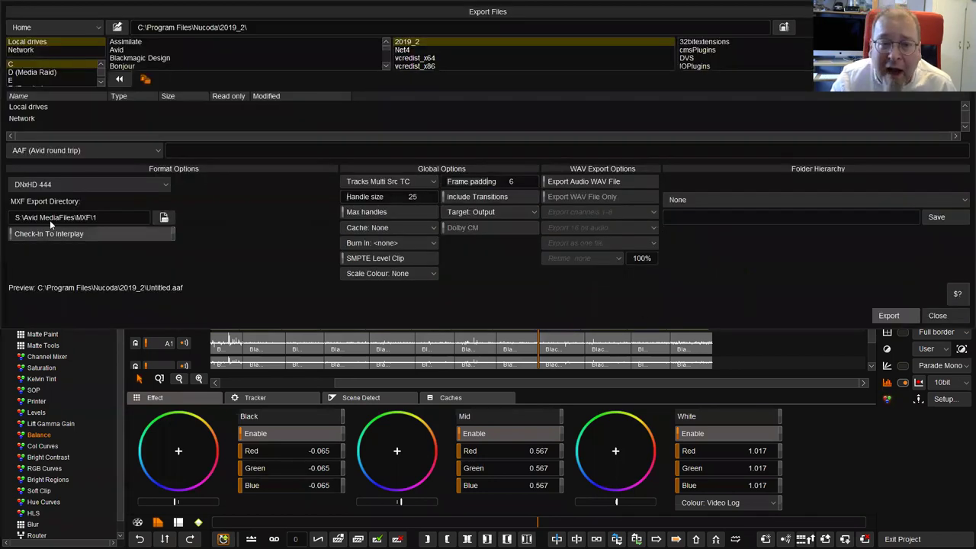
click(43, 72)
click(100, 82)
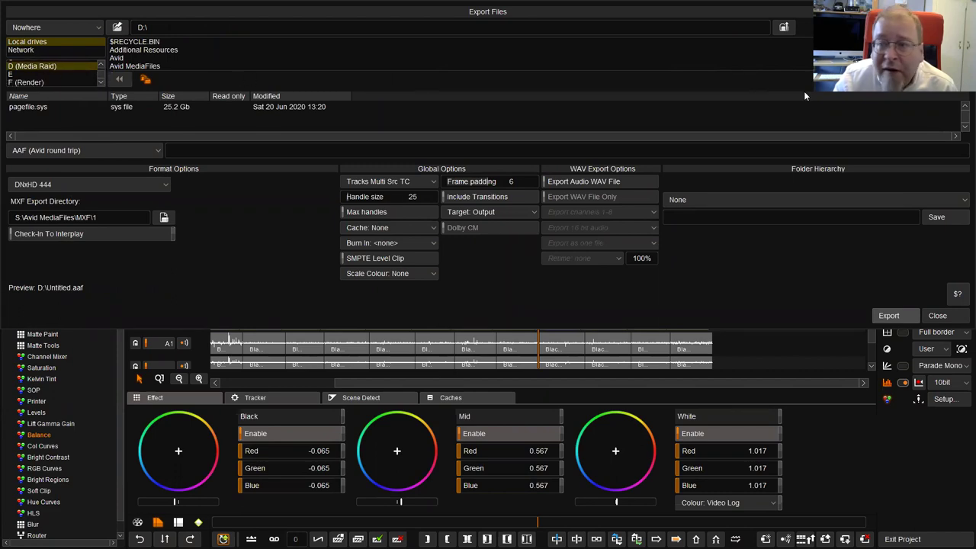
scroll(145, 54, down, 4)
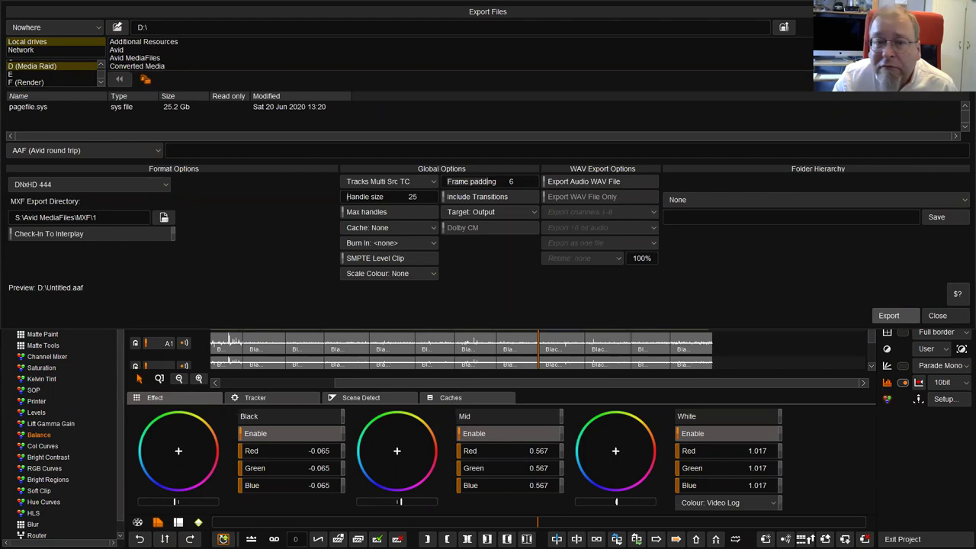
scroll(137, 53, down, 2)
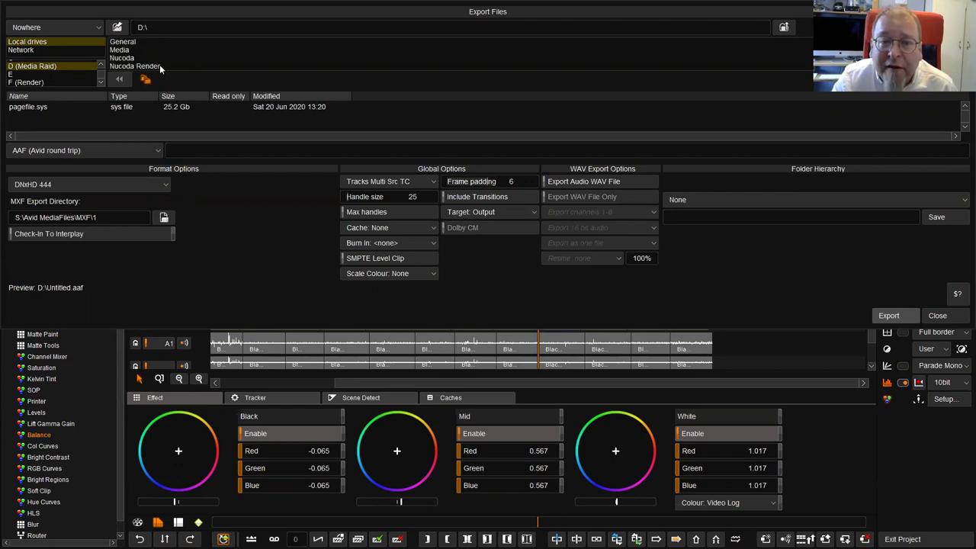
click(160, 64)
click(193, 149)
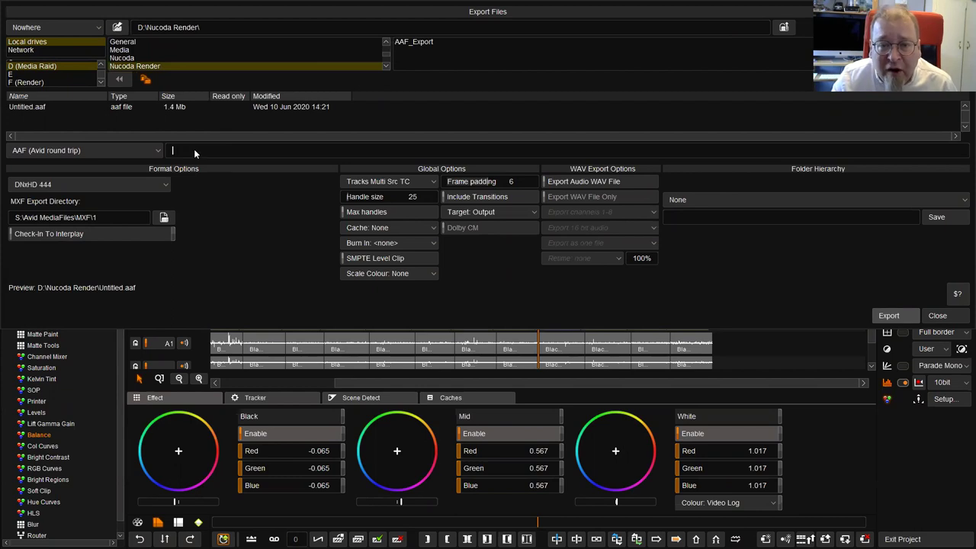
- Change the media export format to ProRes with the ProRes 422LT codec, and close the export window without exporting
click(159, 151)
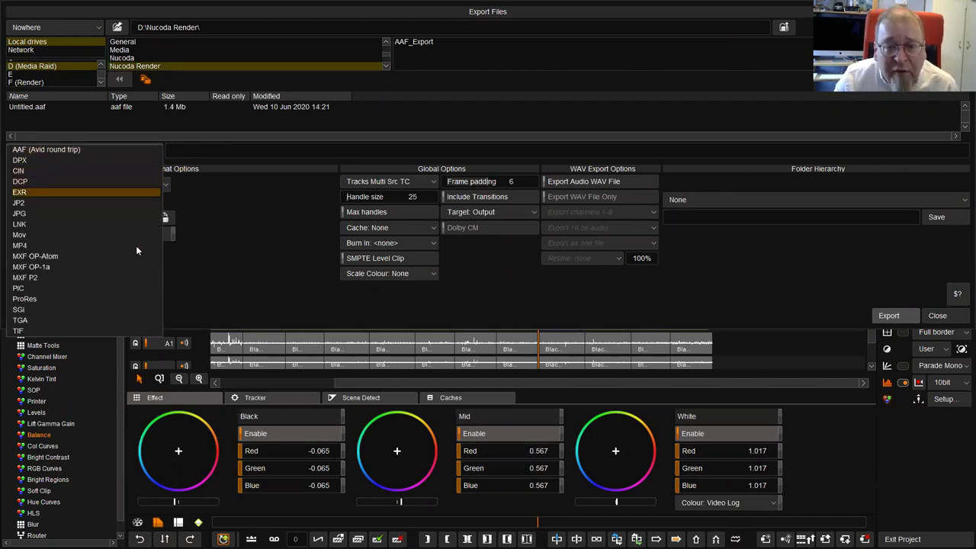
click(132, 298)
click(168, 182)
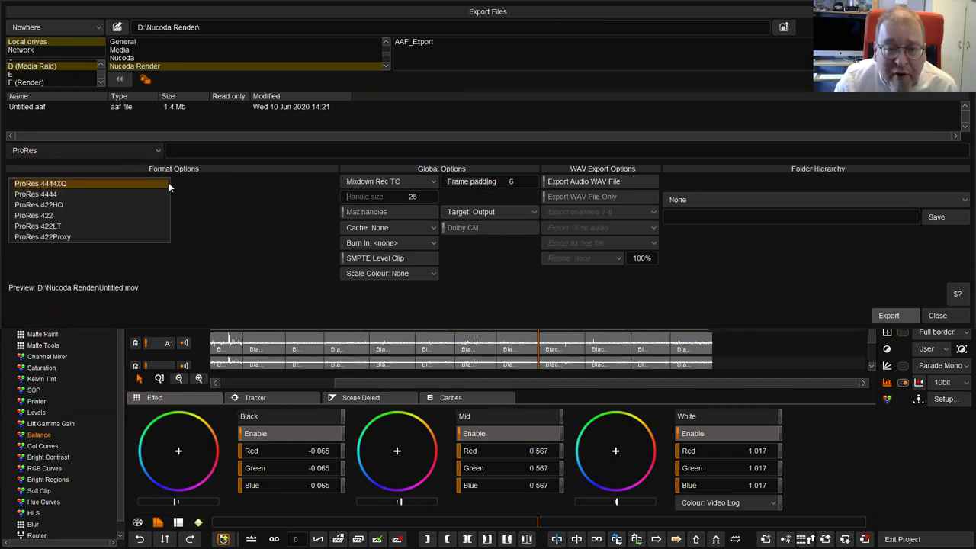
click(134, 225)
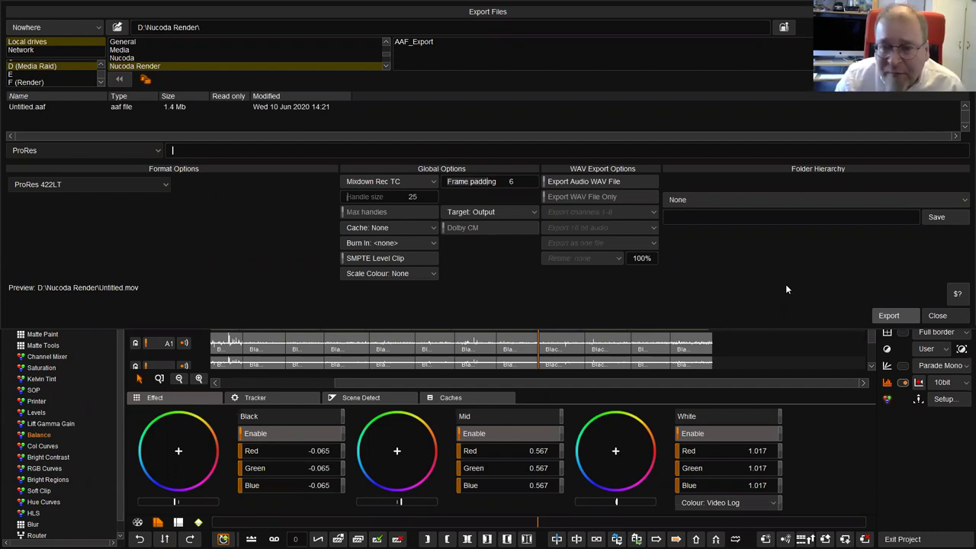
click(937, 315)
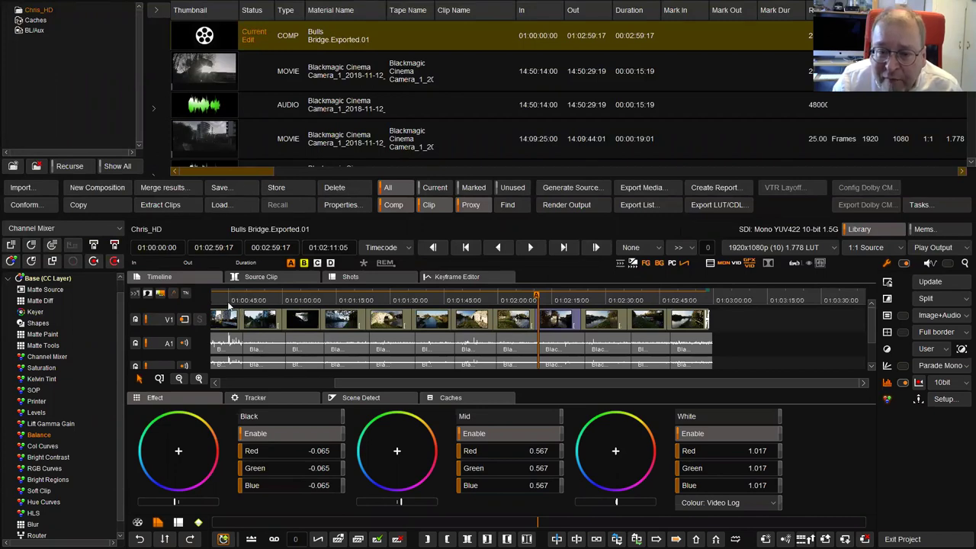
- View the fourth shot in the image viewer and return to the library
click(227, 300)
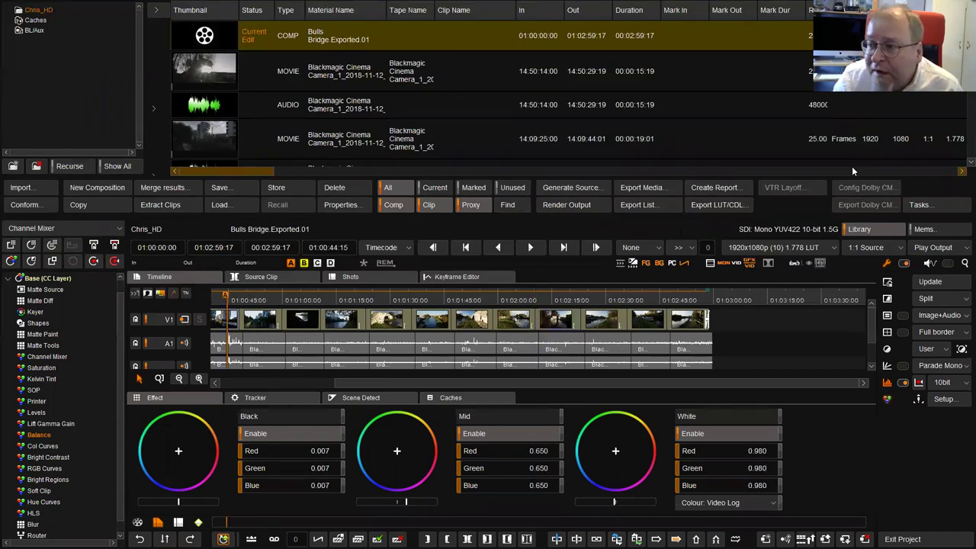
click(877, 230)
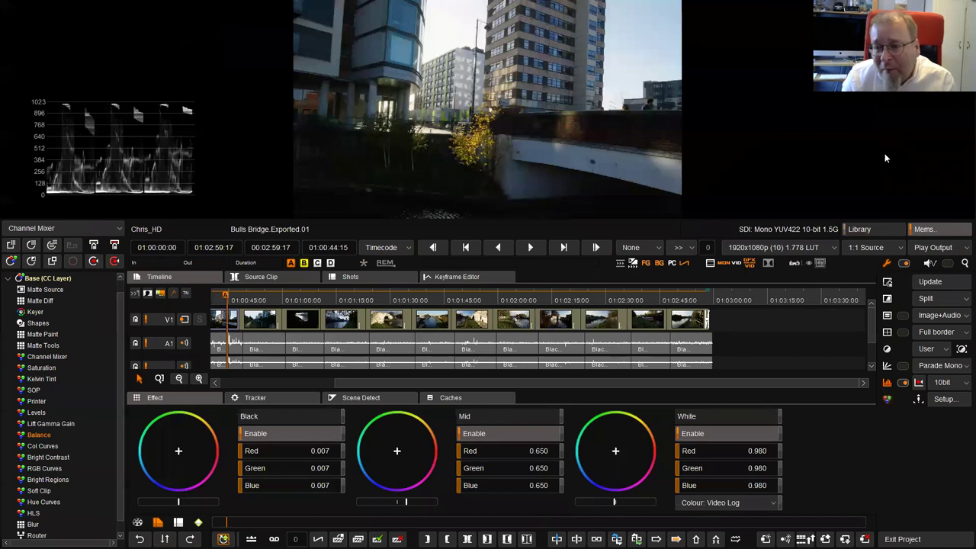
click(876, 228)
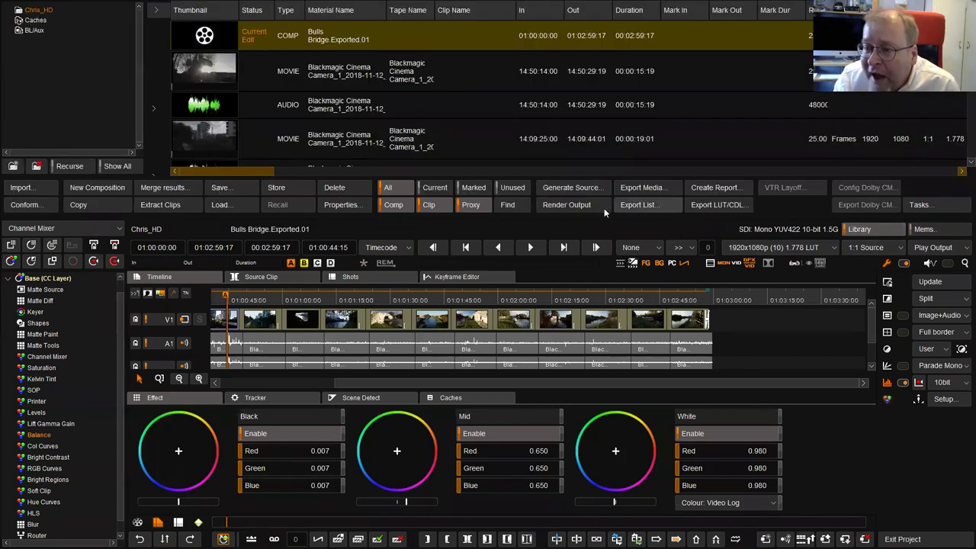
- Open the LUT/CDL export for the current clip, choose D:\ and the cms format, and close the window without exporting
click(727, 206)
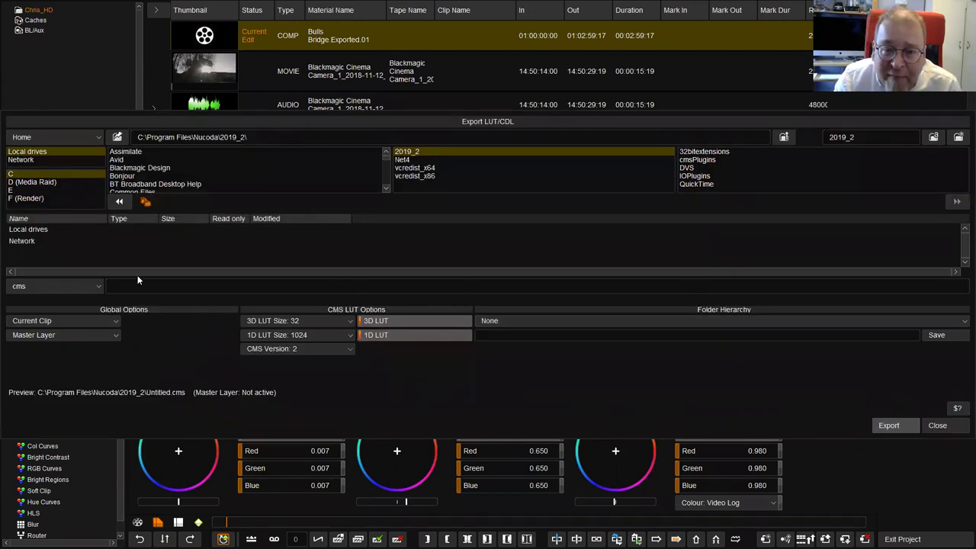
click(101, 289)
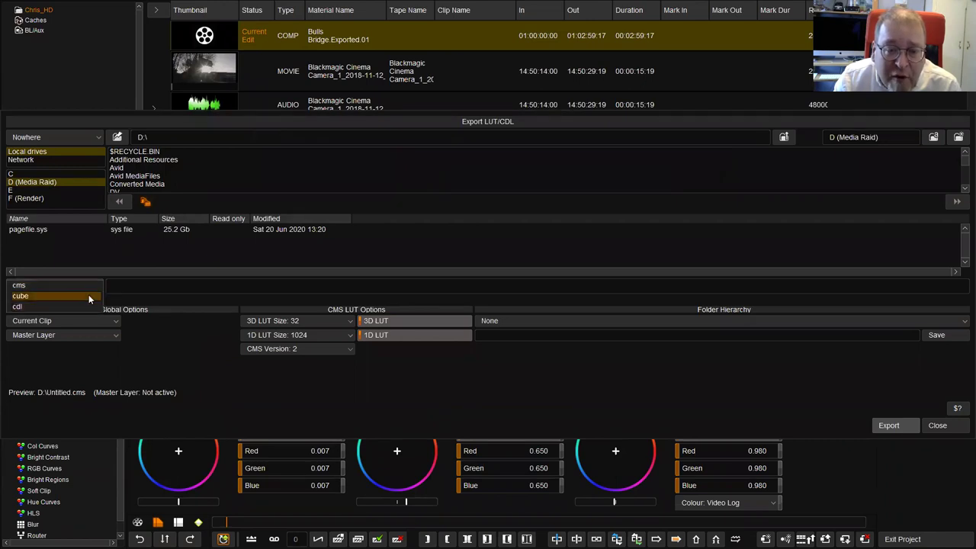
click(20, 285)
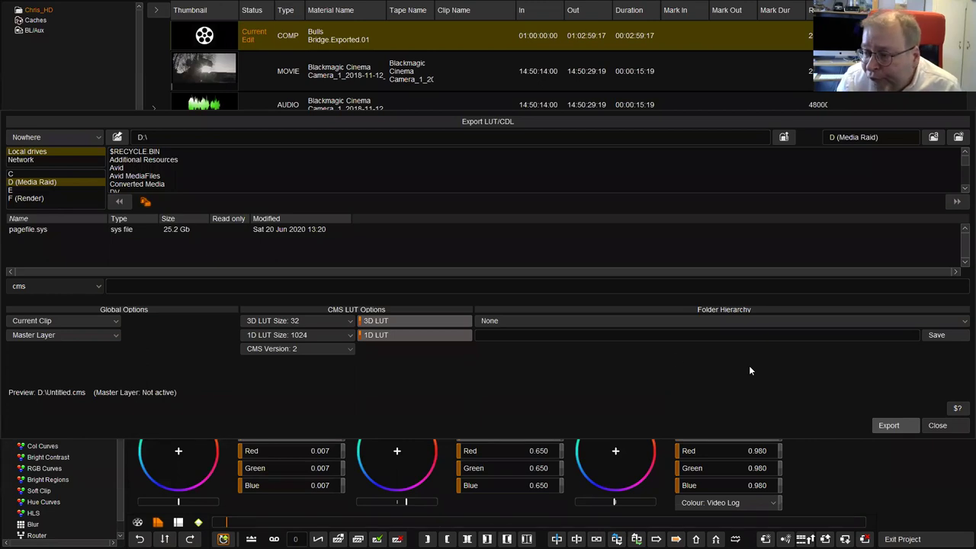
click(936, 425)
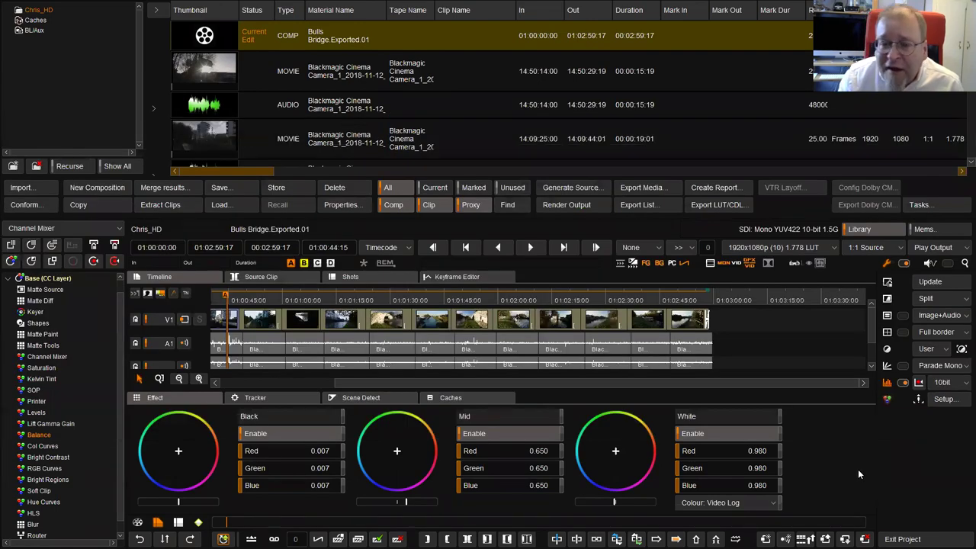